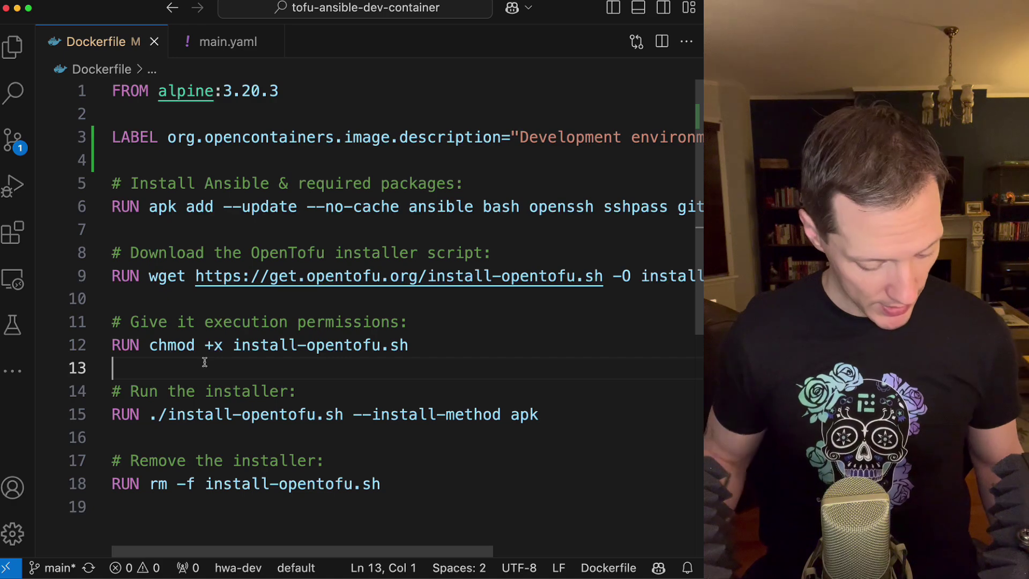
Commit 'adds description label to dockerfile' from the terminal and push it to GitHub
key("ctrl+grave")
key("Up")
key("Return")
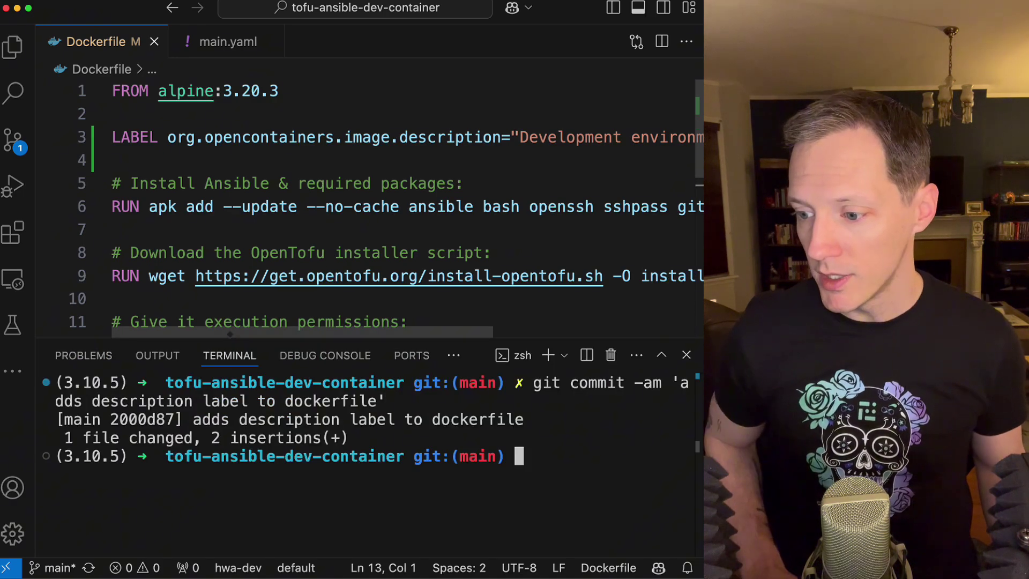
type("git push")
key("Return")
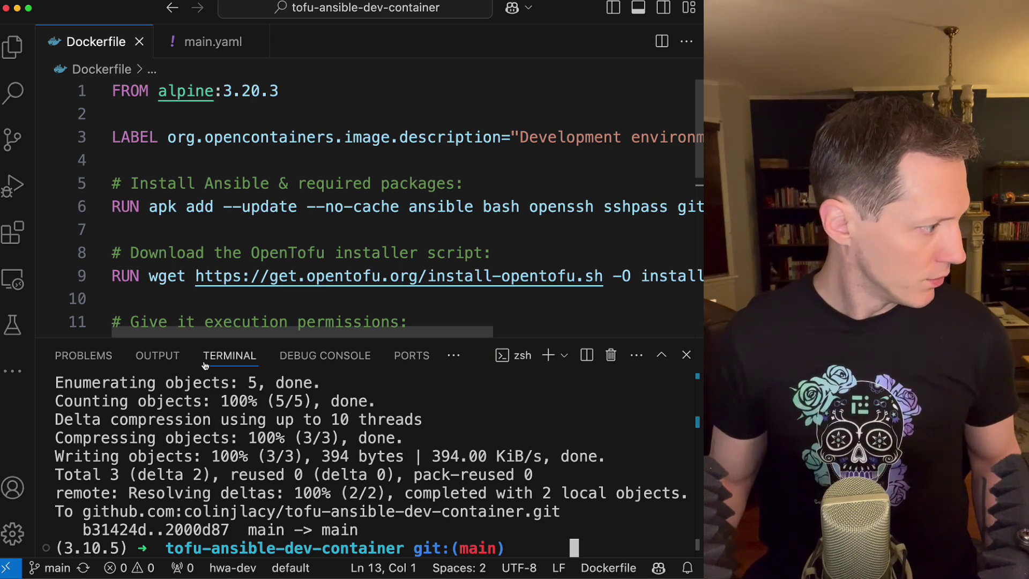
Switch to the browser showing the repository's workflow runs with the new label run
key("super+Tab")
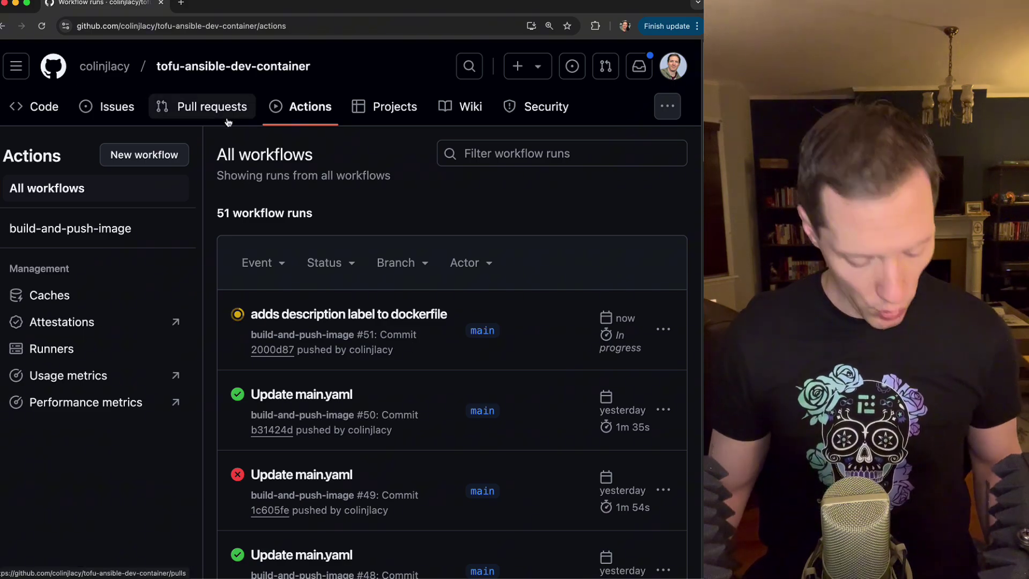
Show main.yaml in the editor with the terminal closed, briefly toggling the Explorer file tree
key("super+Tab")
left_click(212, 41)
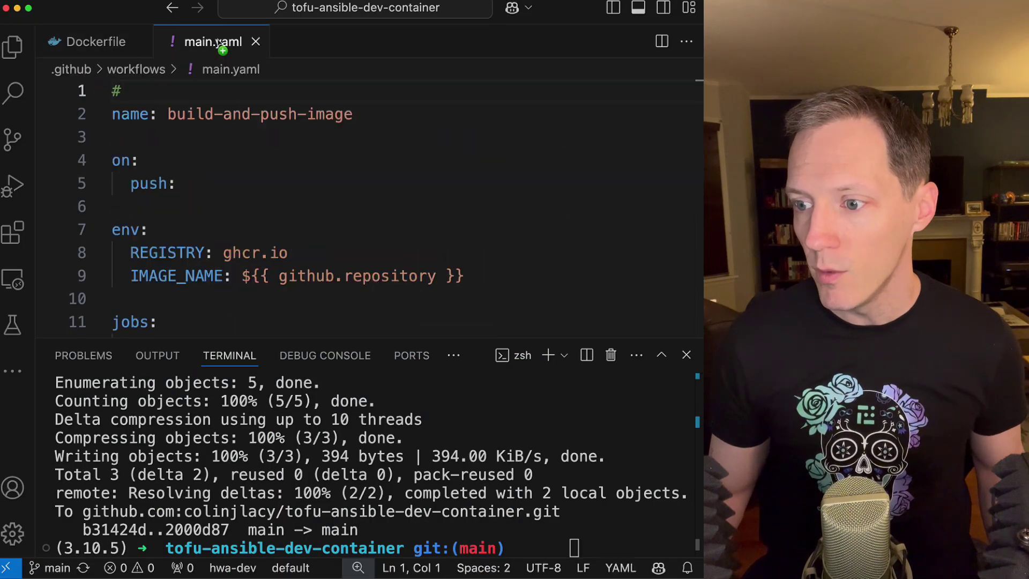
left_click(686, 355)
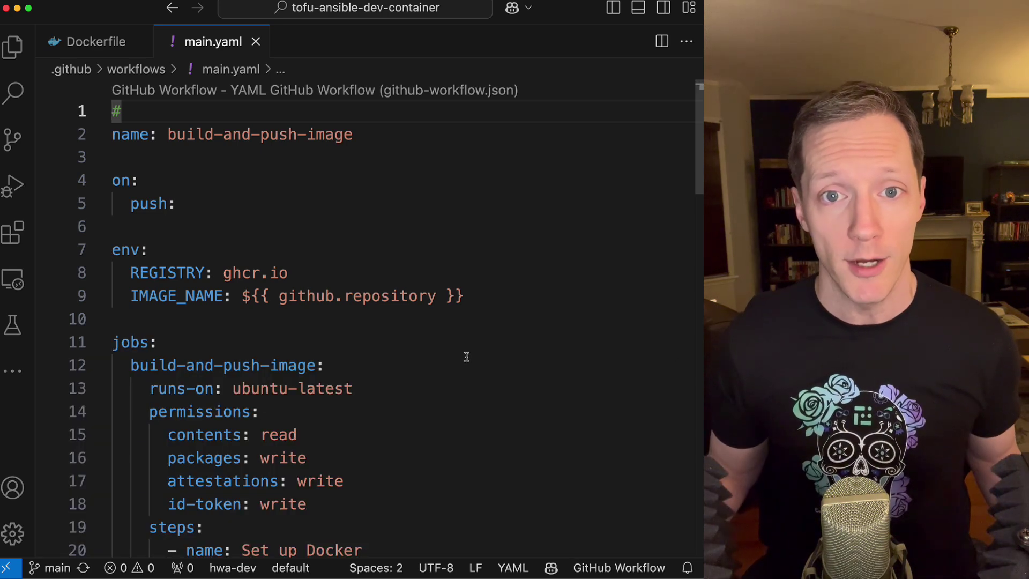
left_click(418, 320)
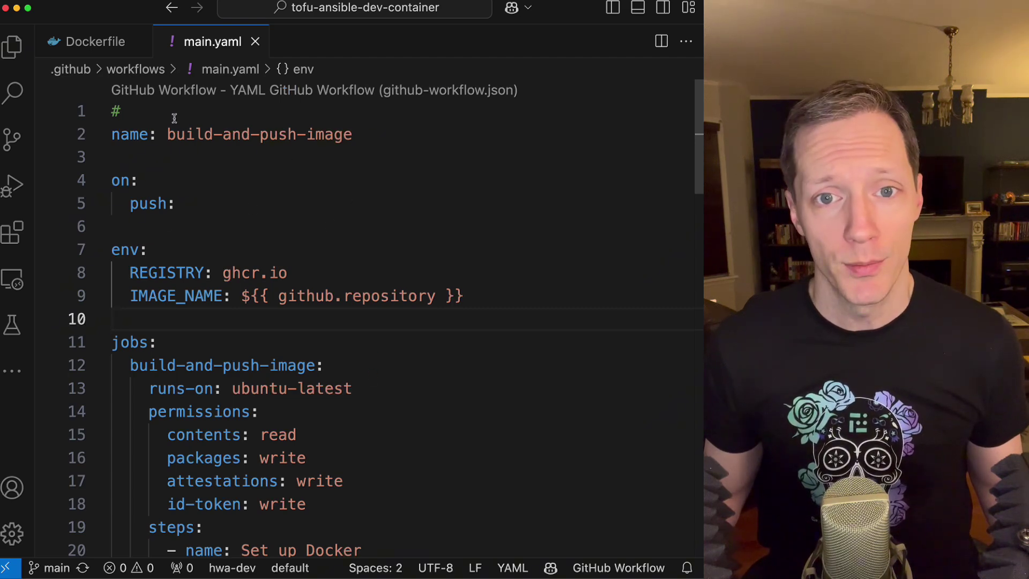
left_click(12, 47)
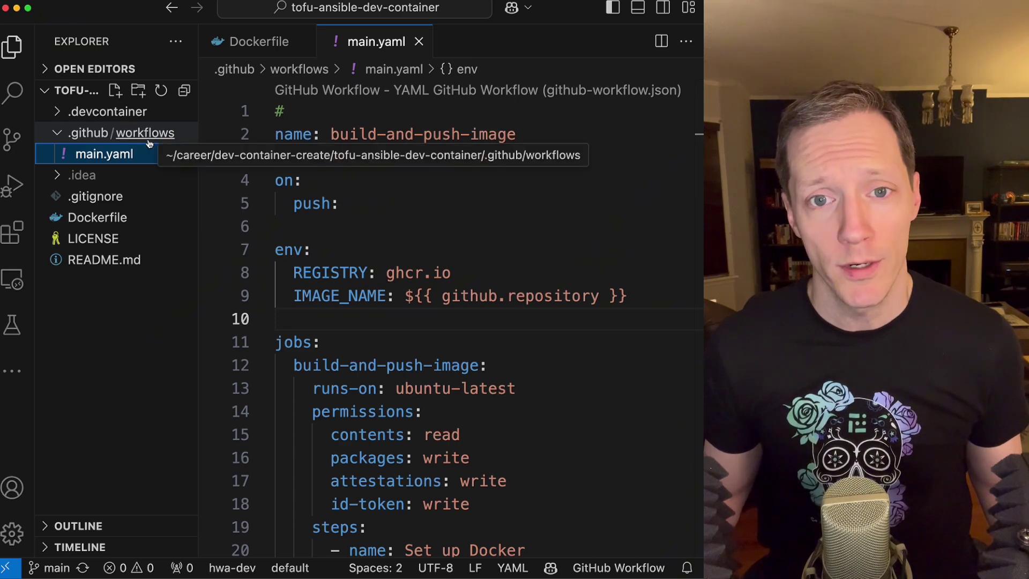
left_click(12, 46)
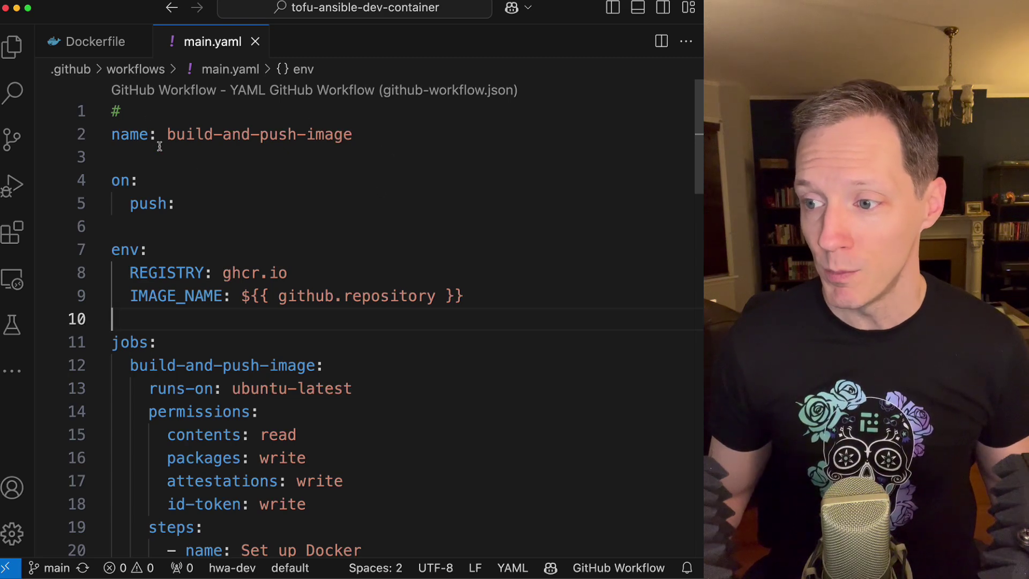
scroll(278, 178, "down", 2)
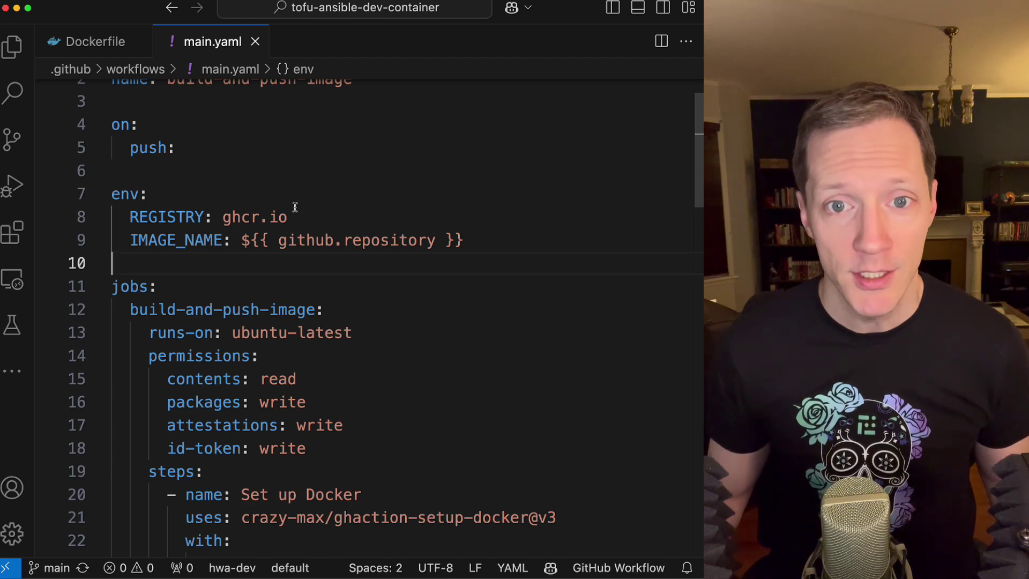
scroll(381, 164, "down", 2)
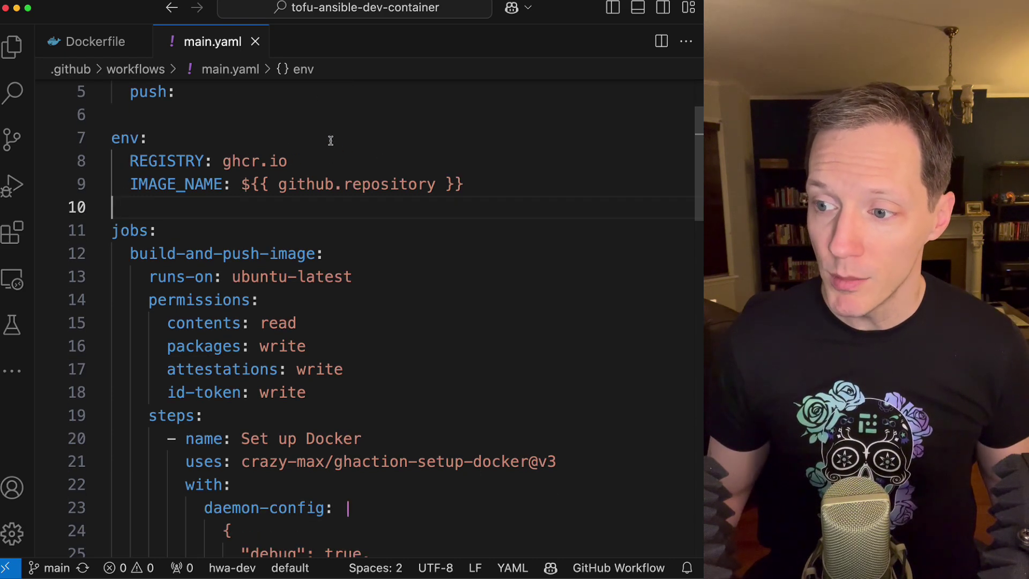
left_click_drag(219, 160, 303, 155)
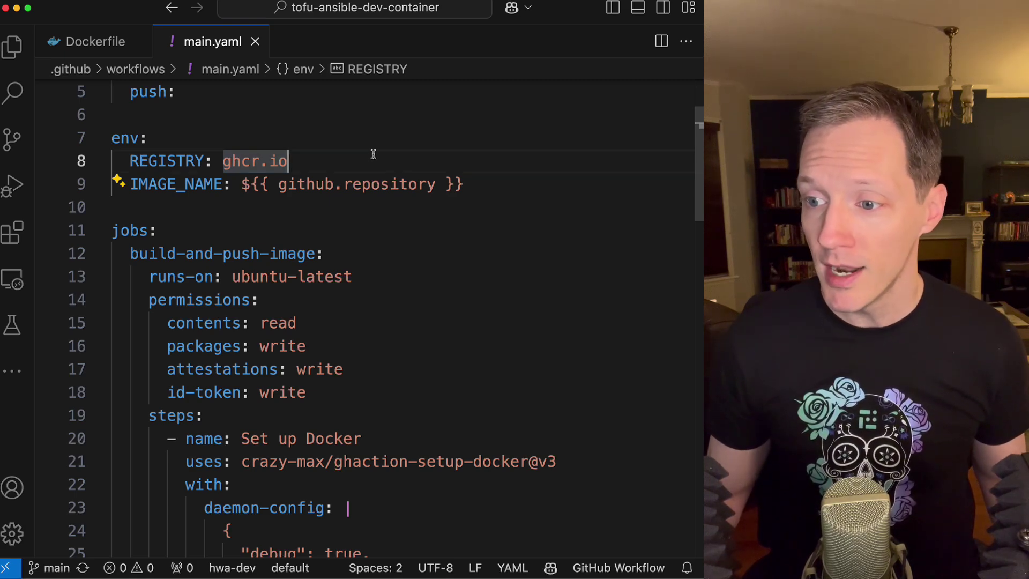
double_click(184, 184)
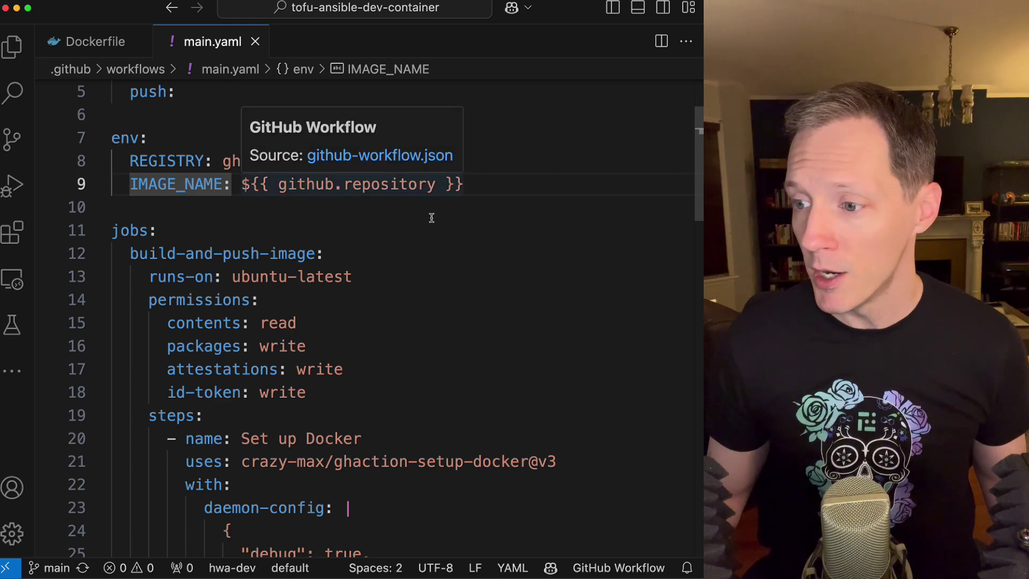
left_click(375, 214)
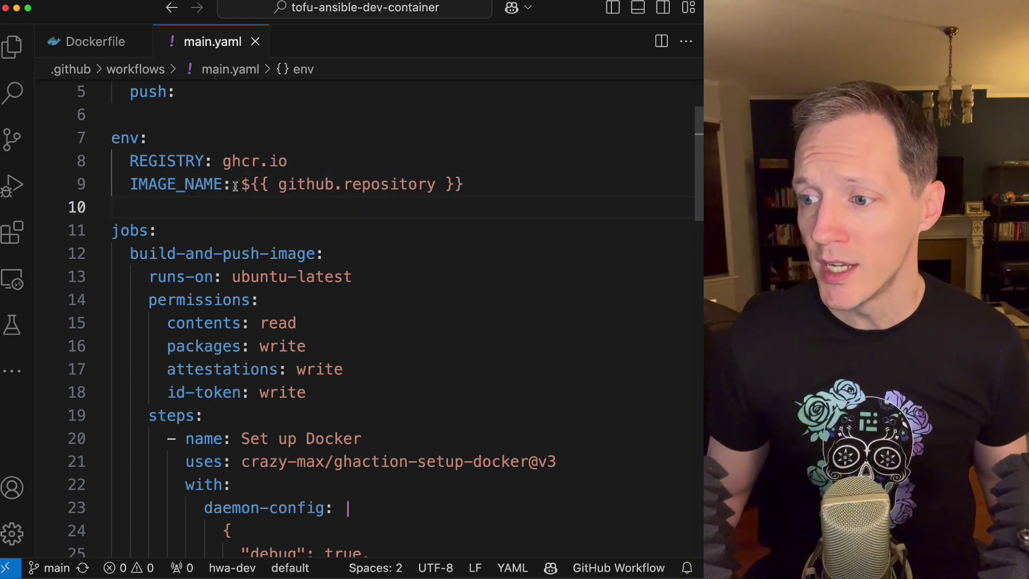
left_click_drag(240, 185, 467, 184)
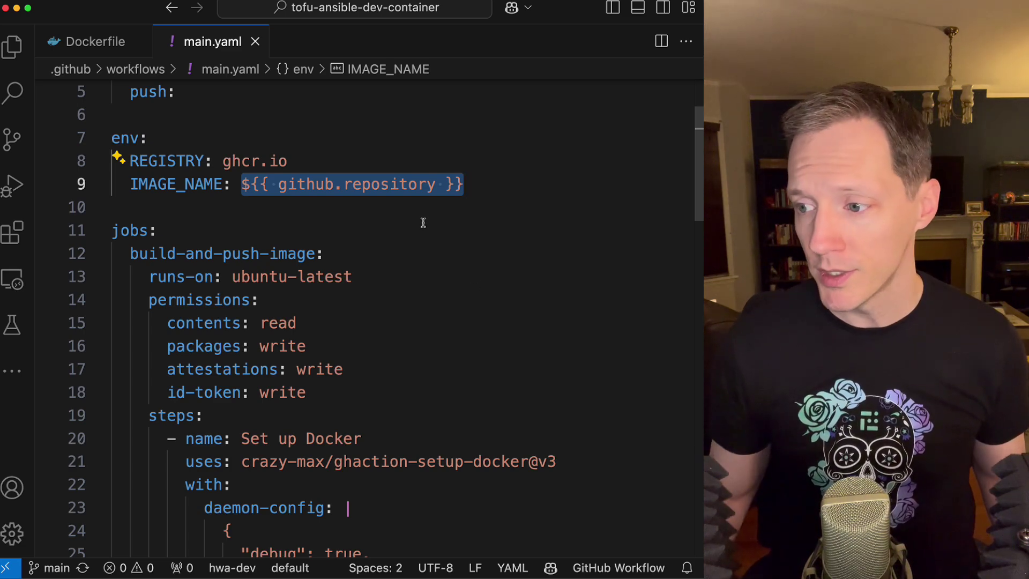
left_click(423, 222)
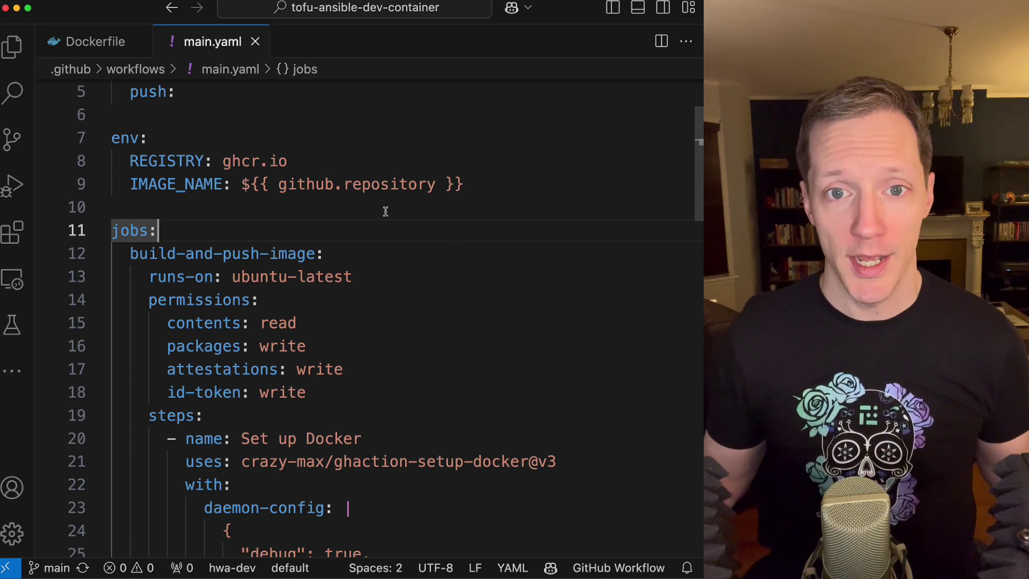
left_click_drag(241, 184, 476, 191)
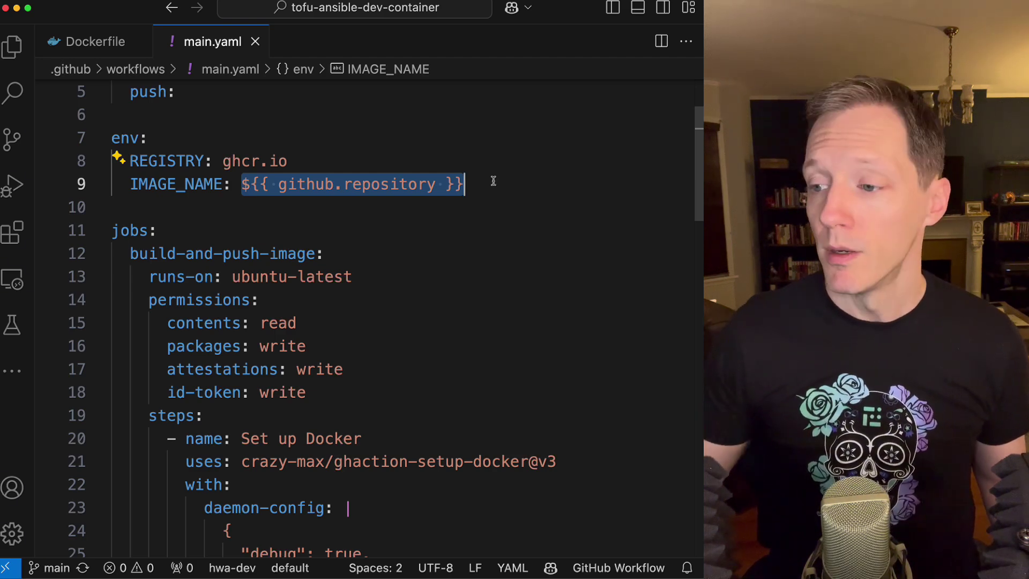
left_click(490, 229)
scroll(455, 322, "down", 3)
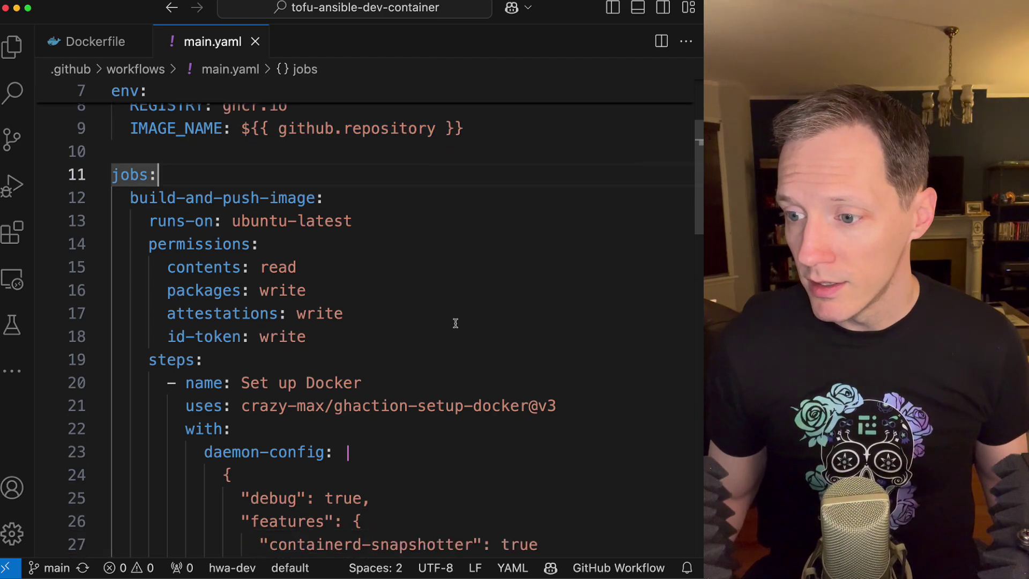
scroll(455, 322, "down", 2)
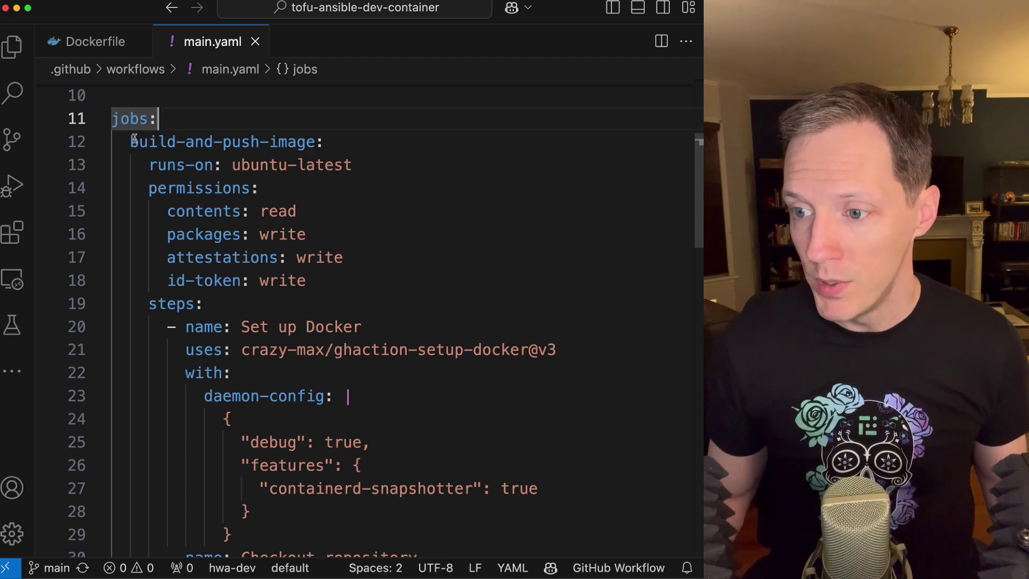
left_click_drag(131, 142, 305, 142)
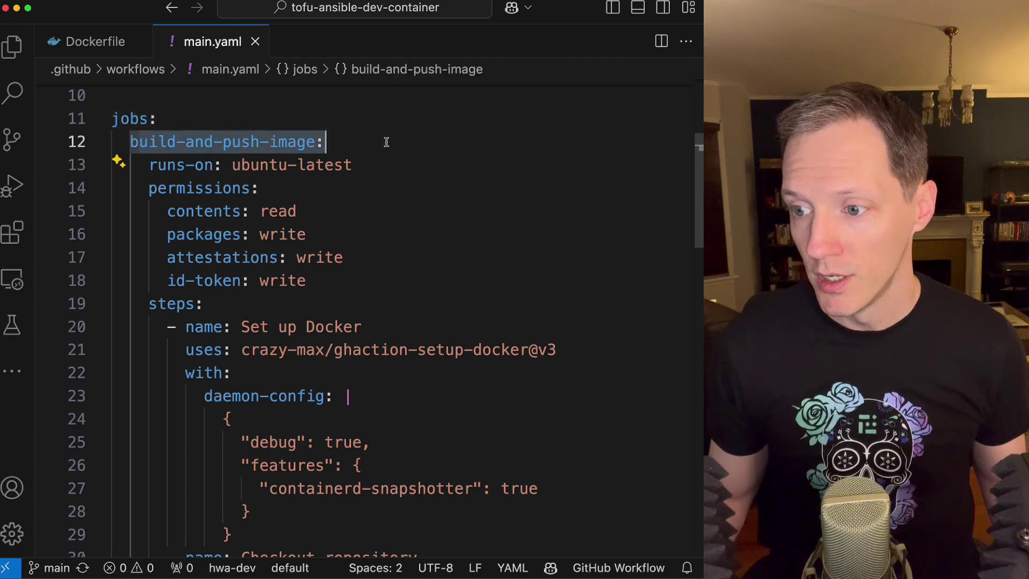
left_click_drag(149, 165, 401, 165)
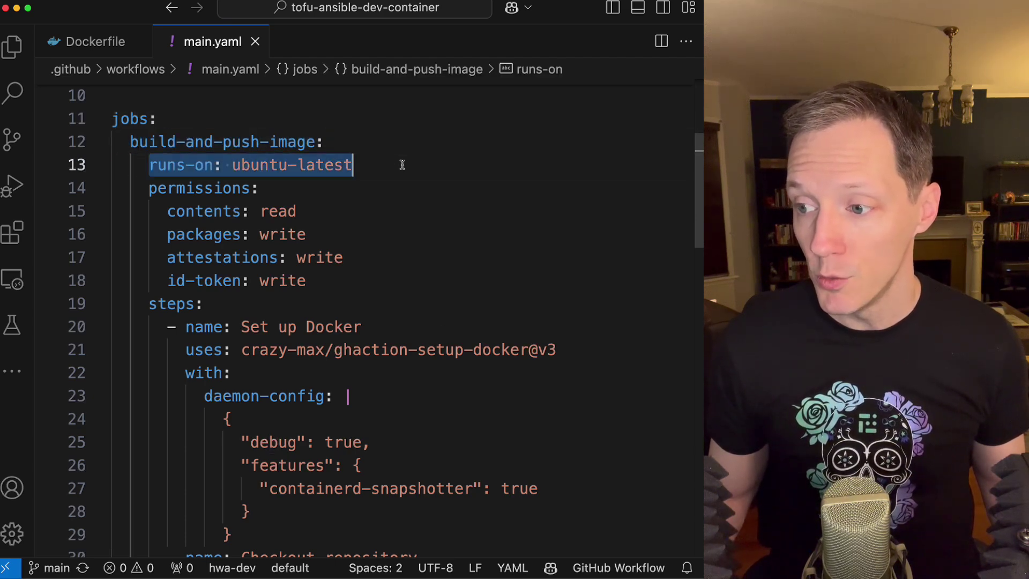
scroll(391, 254, "down", 1)
scroll(384, 253, "up", 2)
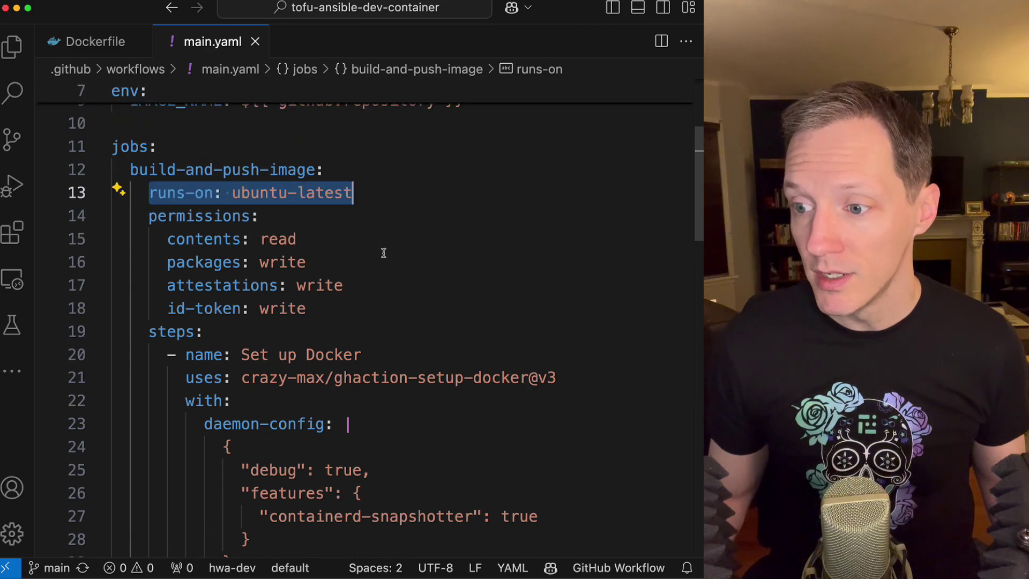
left_click(384, 253)
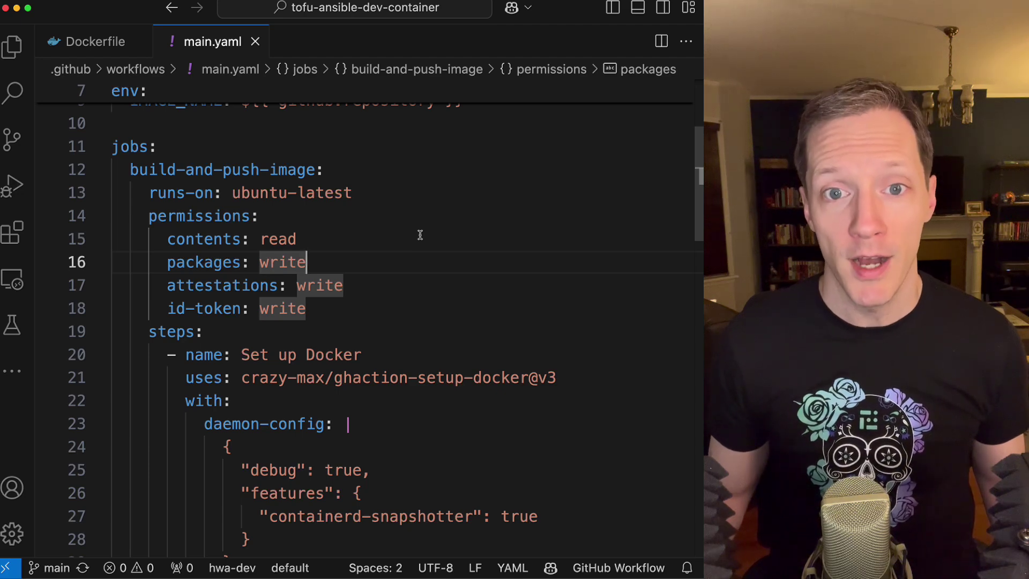
double_click(278, 239)
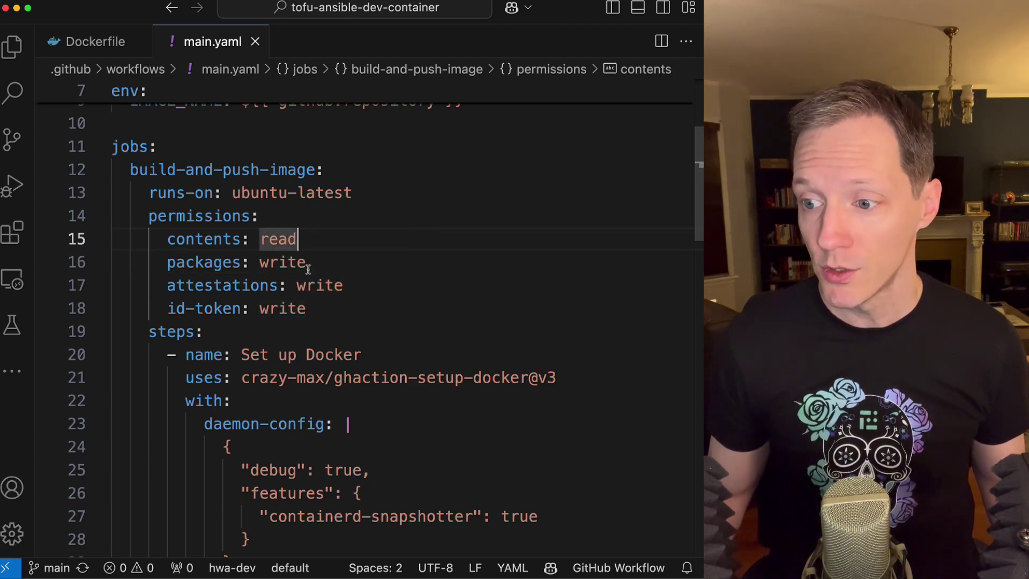
left_click_drag(167, 238, 311, 238)
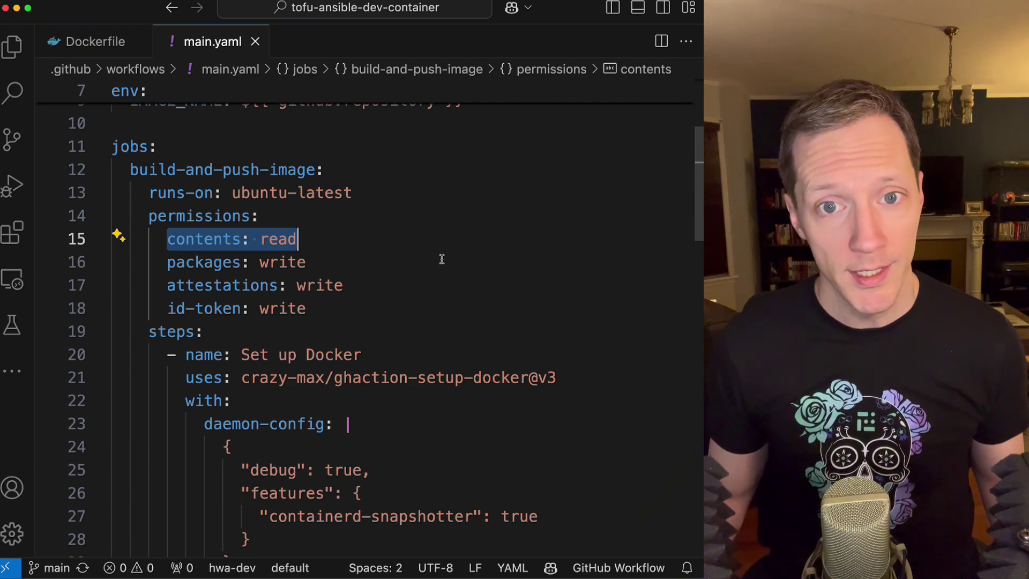
left_click_drag(166, 262, 307, 262)
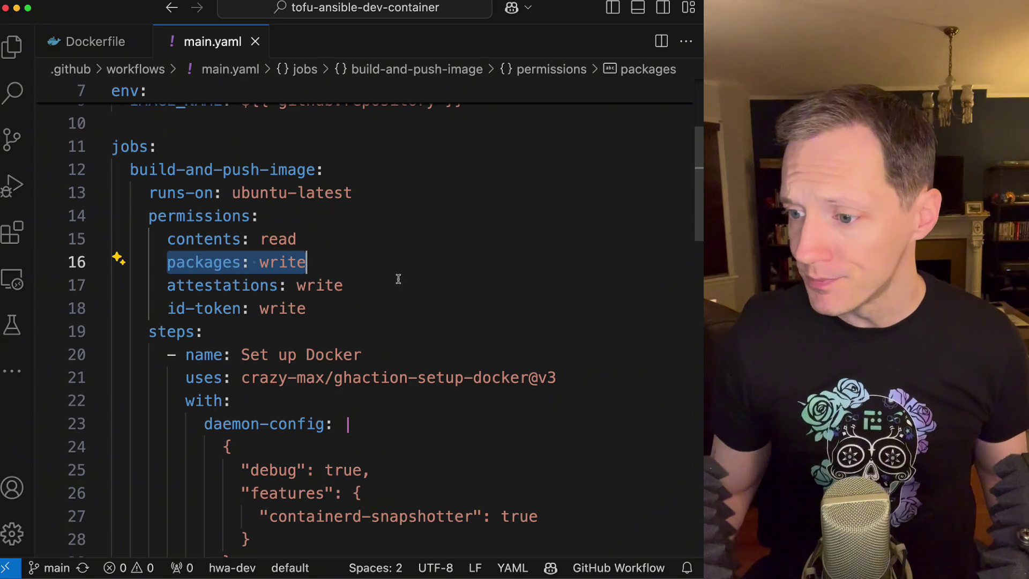
left_click_drag(167, 285, 344, 284)
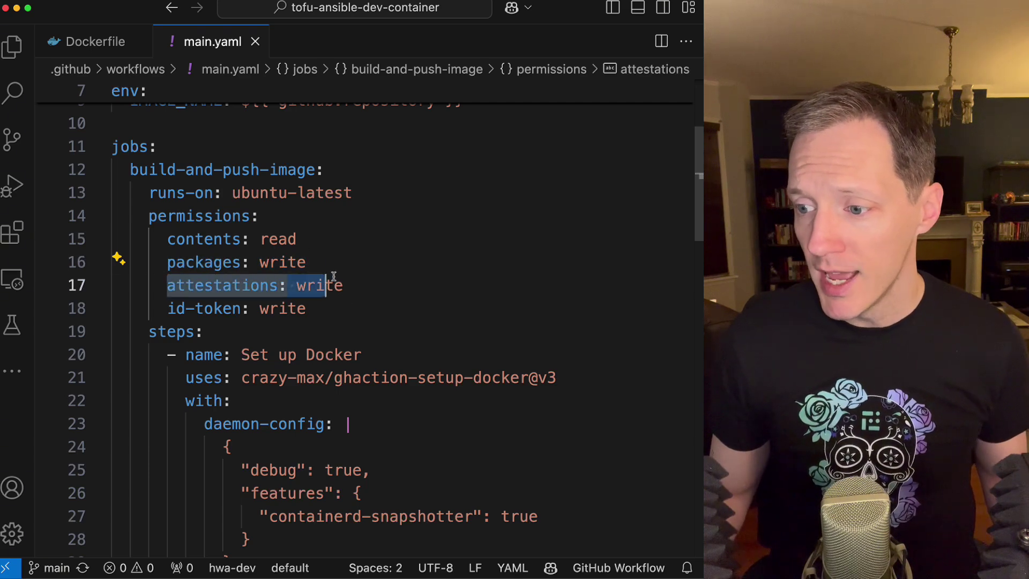
left_click_drag(167, 309, 291, 309)
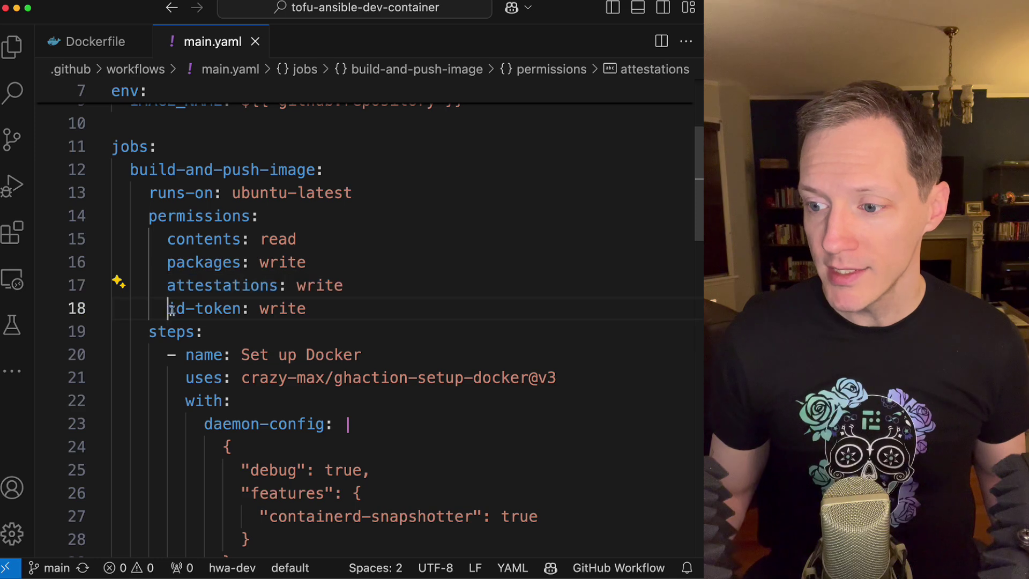
left_click(203, 332)
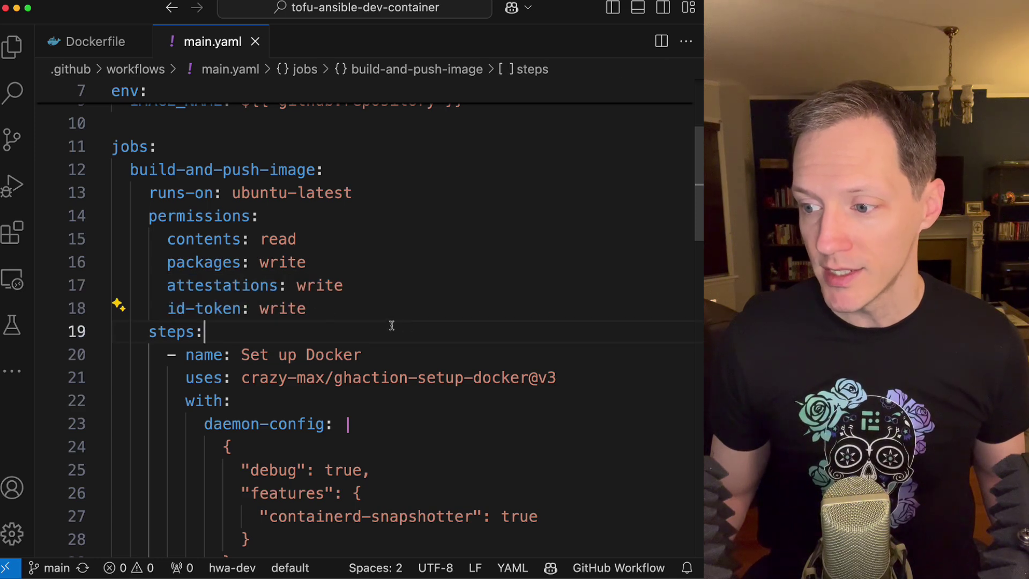
double_click(173, 331)
mouse_move(307, 308)
left_mouse_down()
mouse_move(174, 308)
mouse_move(172, 287)
left_mouse_up()
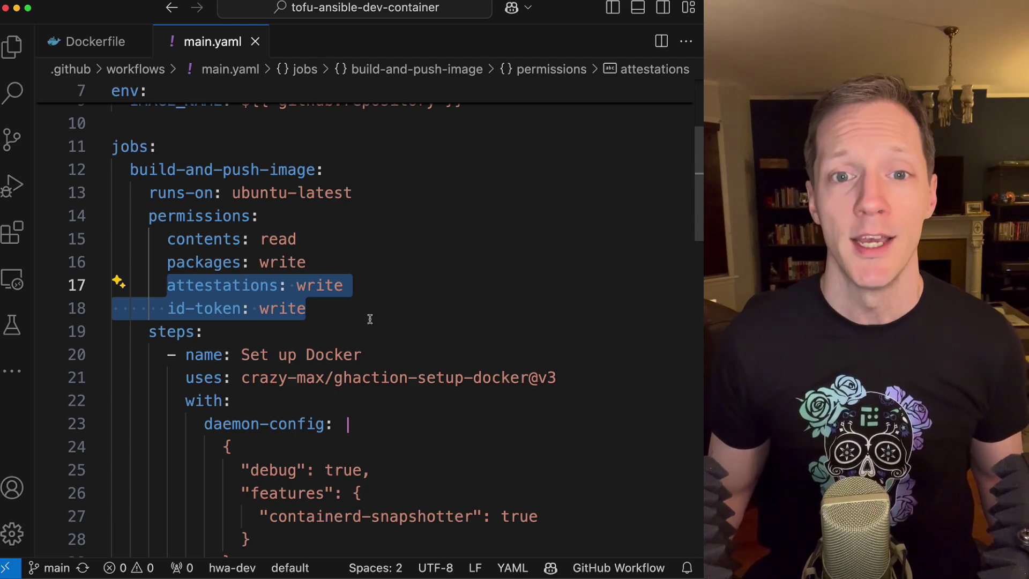
left_click(367, 324)
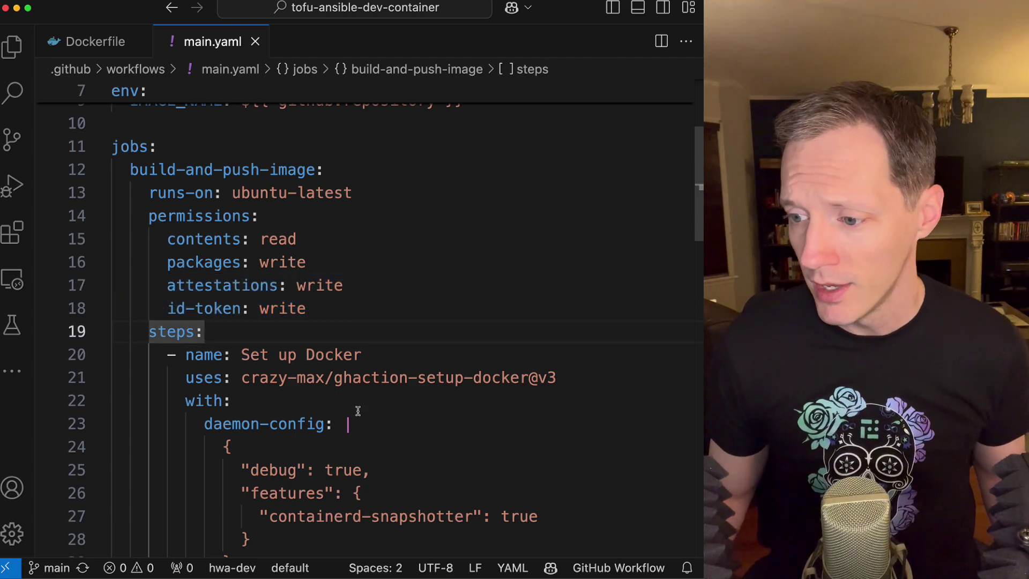
scroll(367, 325, "down", 3)
scroll(362, 385, "down", 3)
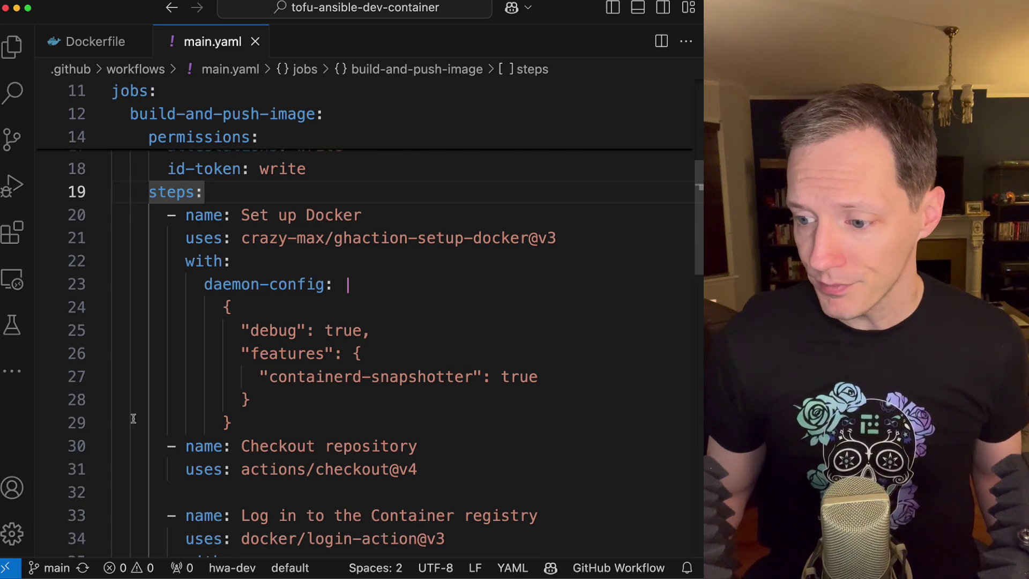
left_click_drag(115, 214, 83, 423)
left_click(338, 284)
left_click(242, 239)
left_click_drag(242, 238, 493, 237)
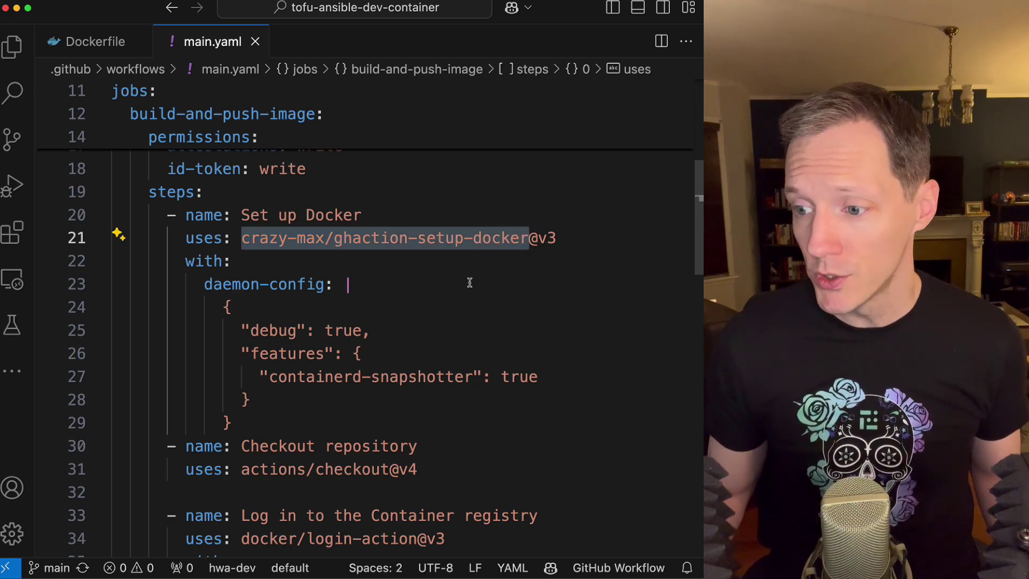
left_click(228, 306)
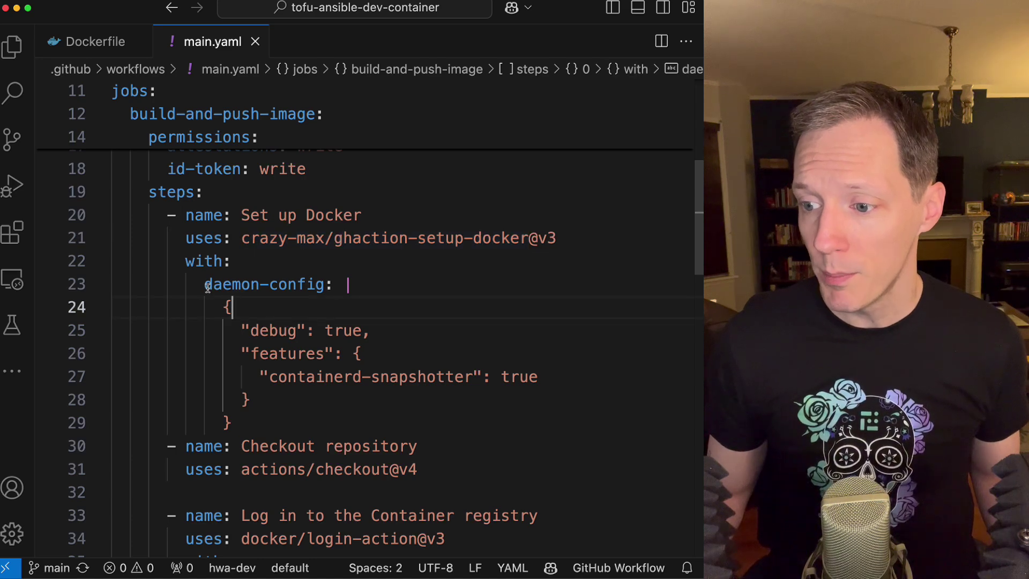
left_click_drag(205, 284, 251, 425)
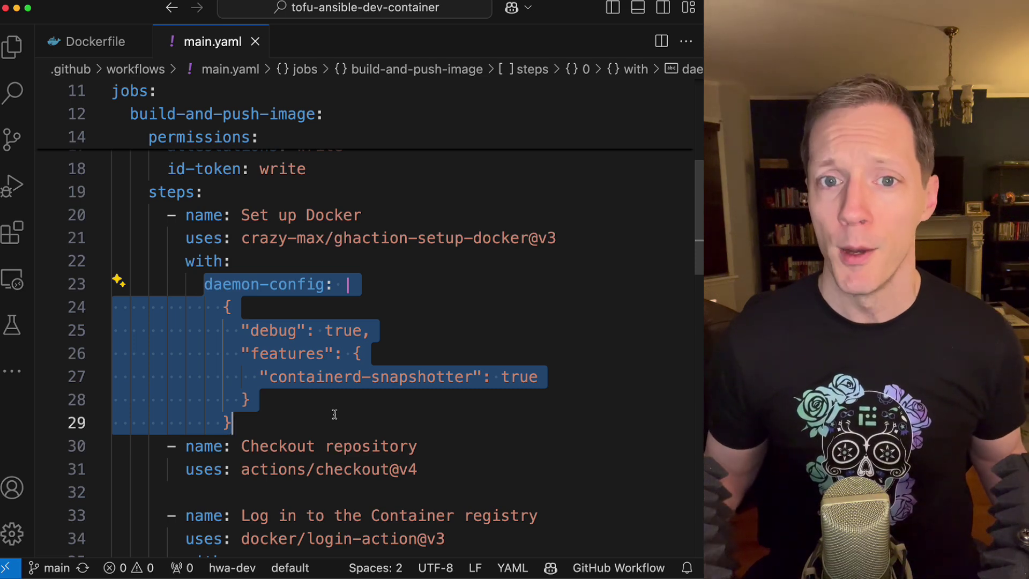
key("Escape")
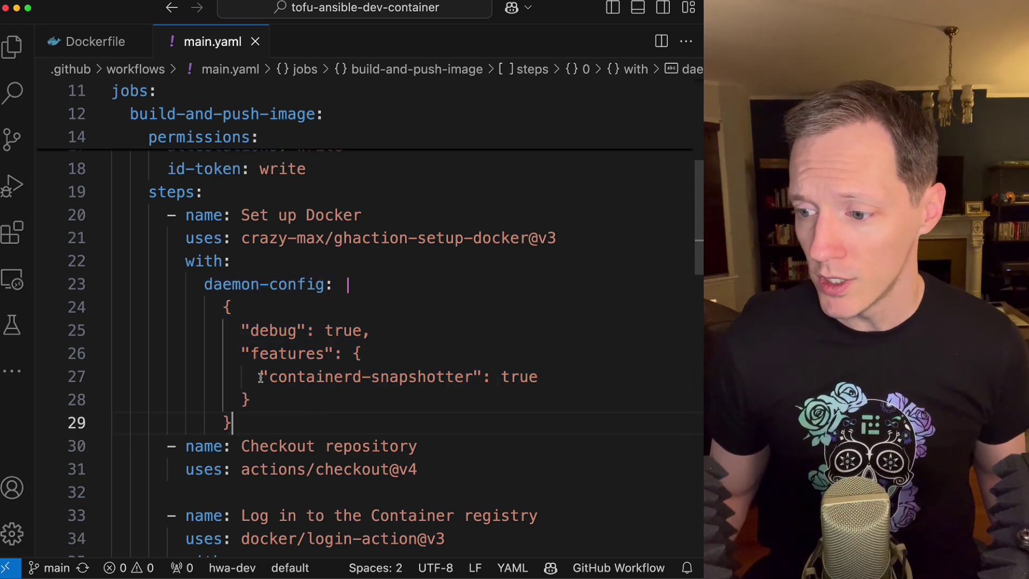
left_click_drag(259, 376, 522, 377)
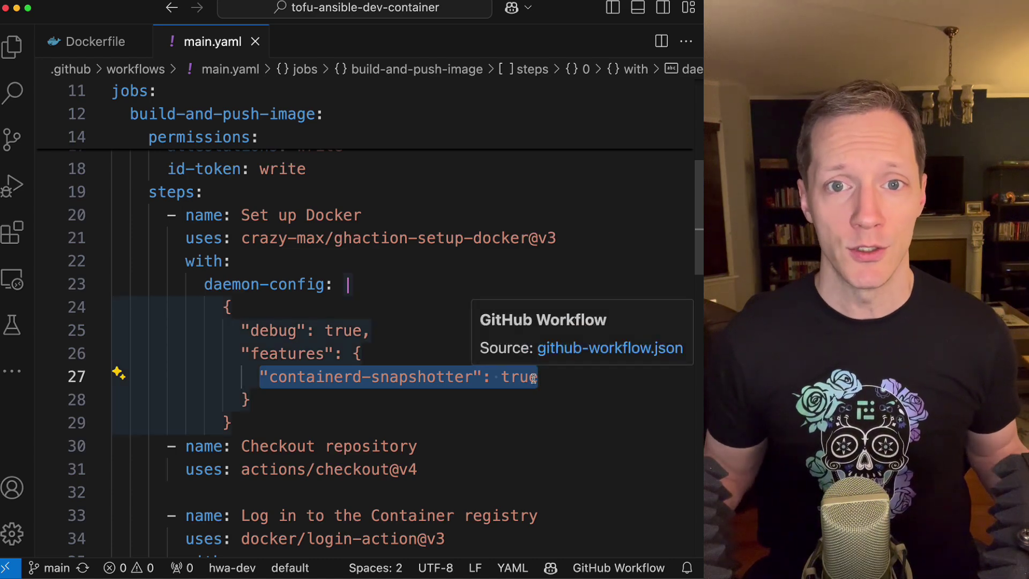
mouse_move(523, 376)
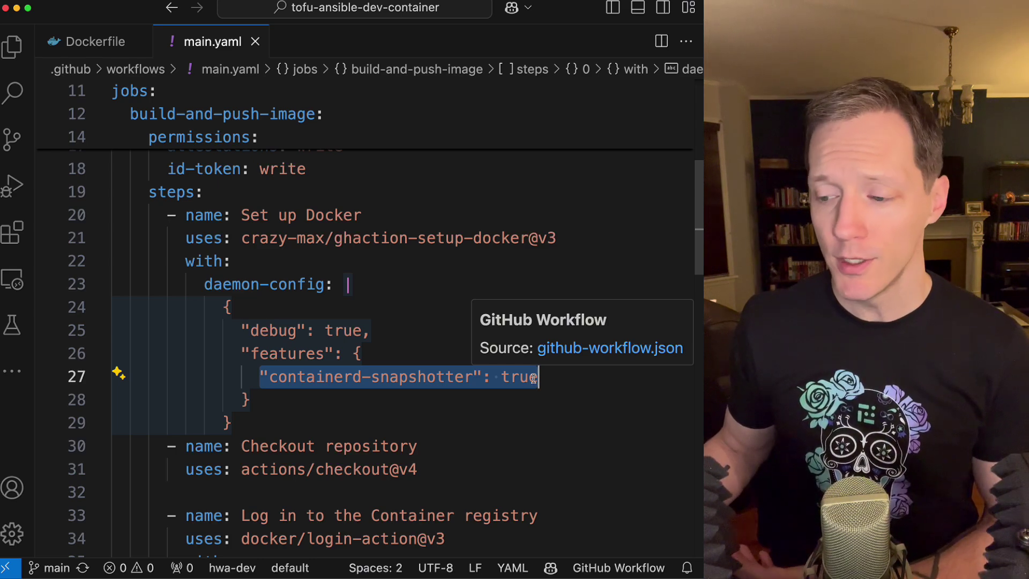
left_click(546, 421)
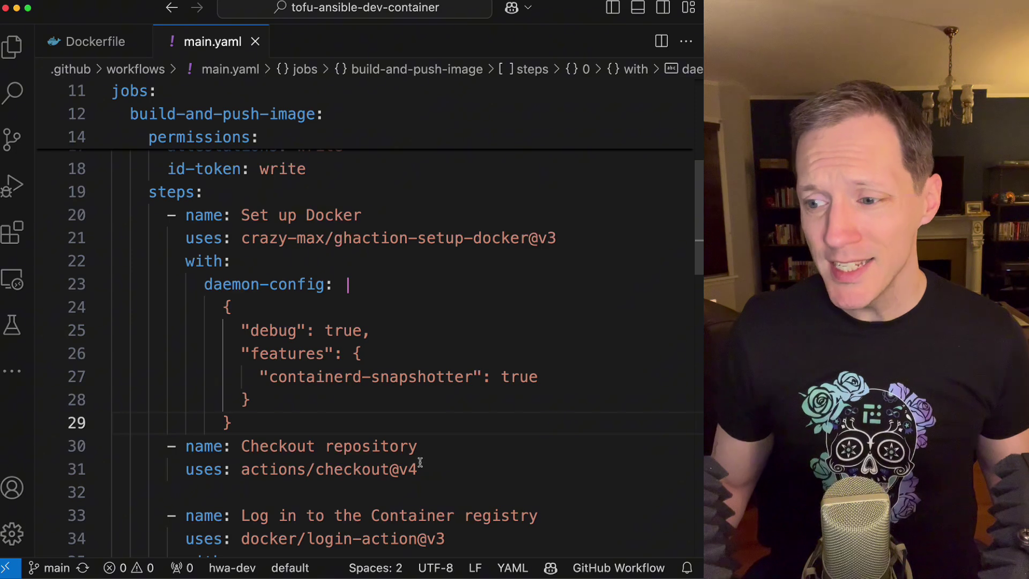
scroll(418, 455, "down", 3)
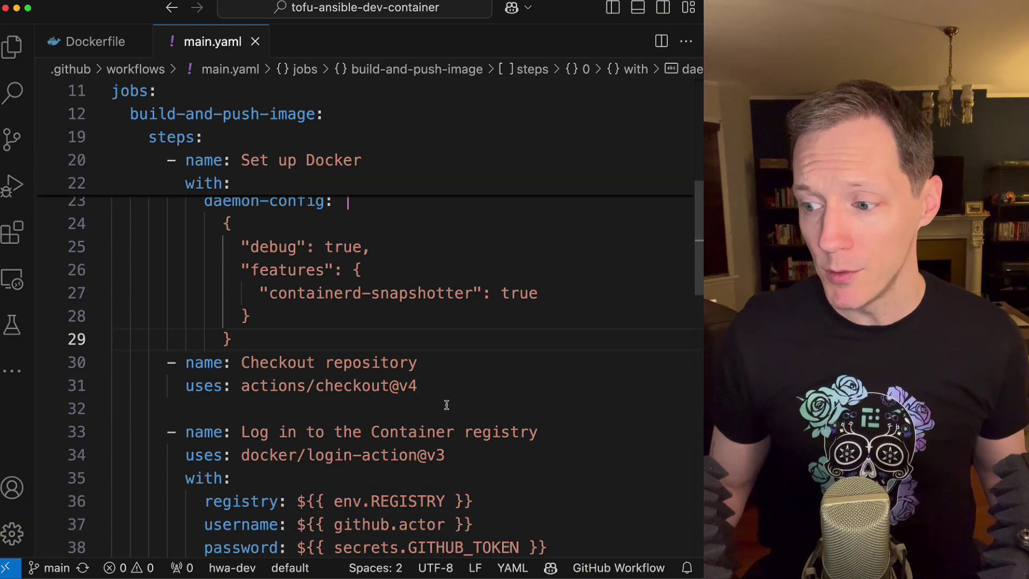
left_click_drag(427, 386, 118, 361)
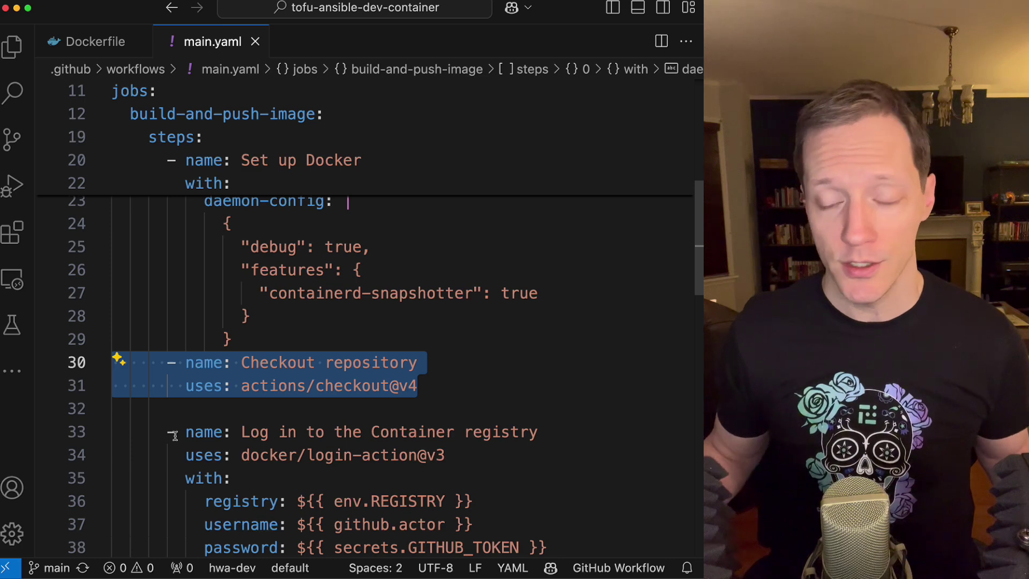
scroll(173, 435, "down", 2)
scroll(241, 418, "down", 2)
scroll(322, 416, "down", 2)
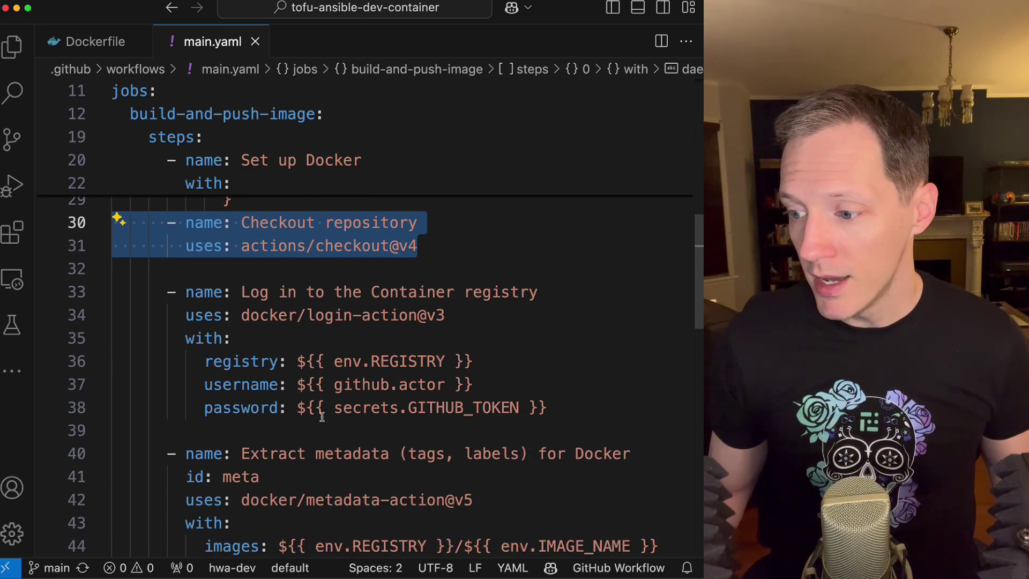
left_click_drag(587, 405, 90, 294)
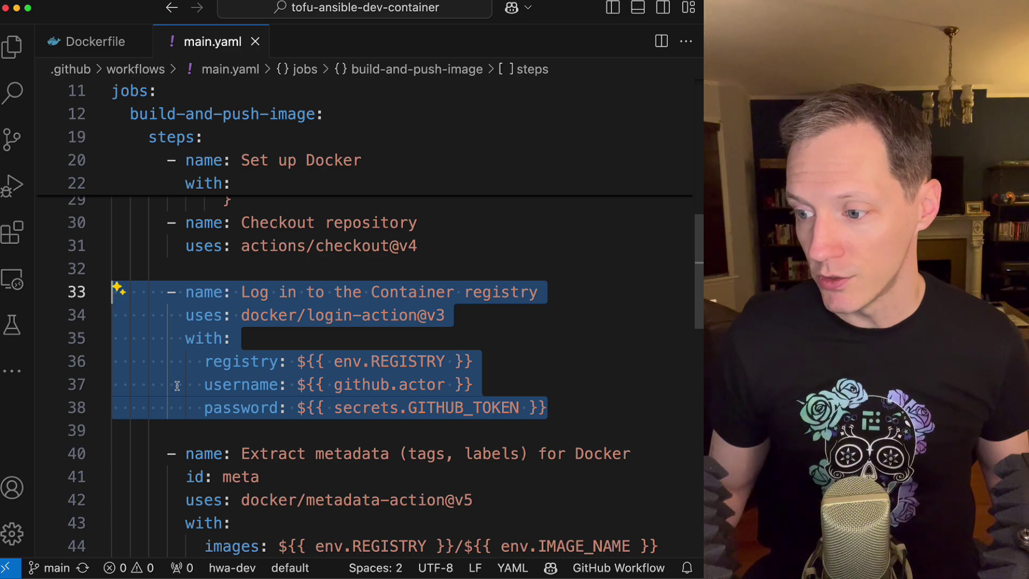
left_click(242, 315)
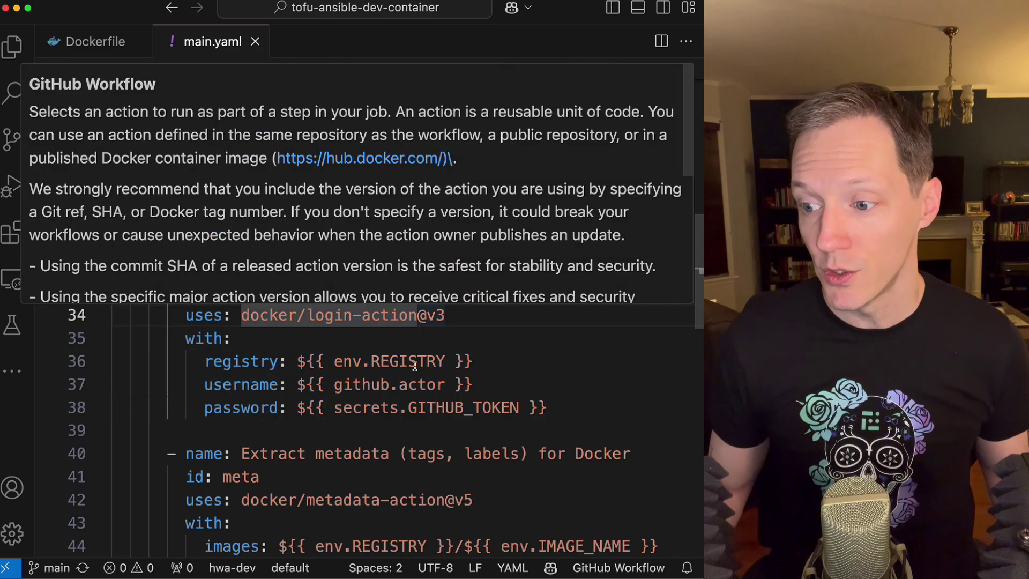
left_click(466, 341)
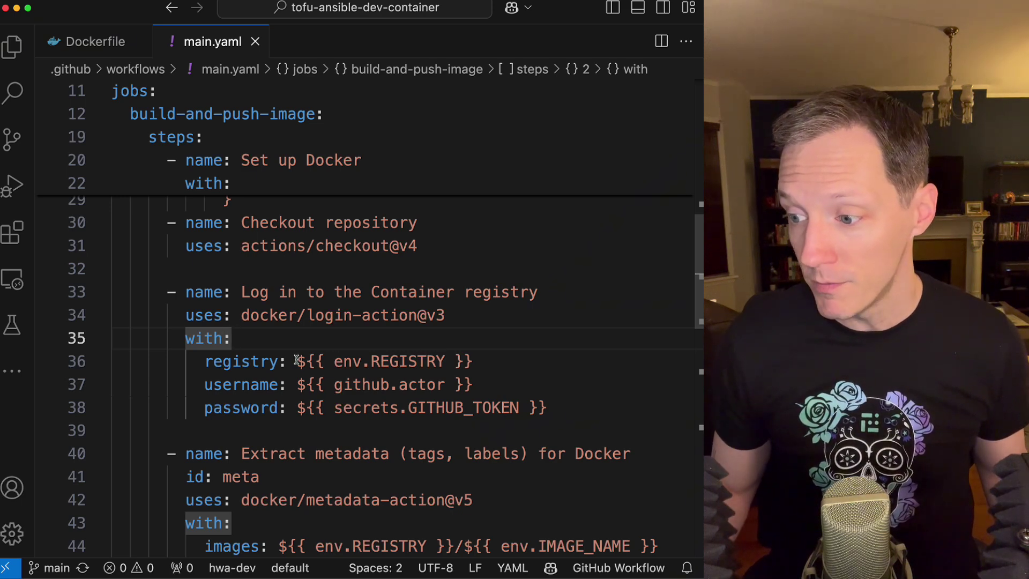
left_click_drag(296, 361, 474, 361)
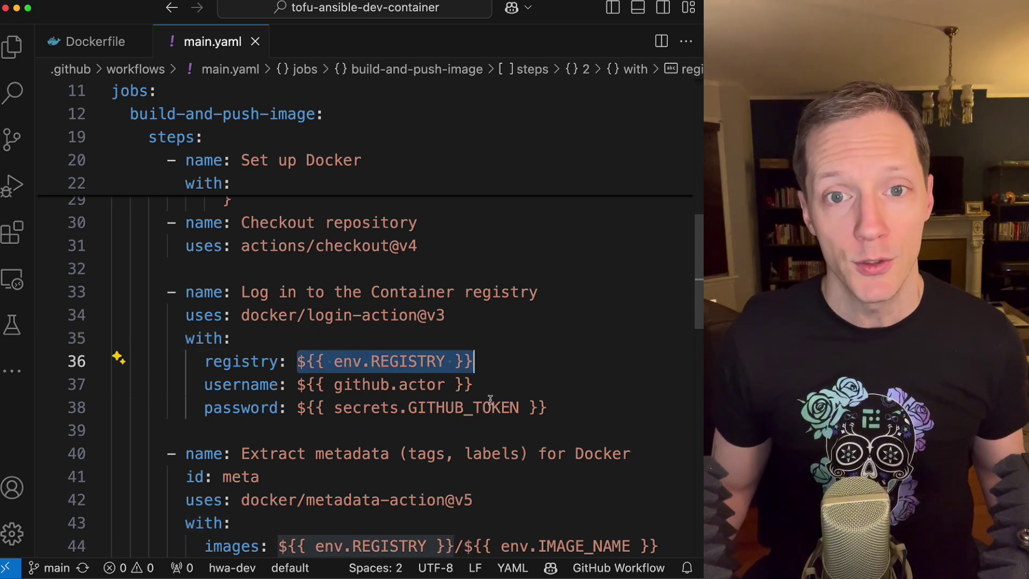
left_click(561, 379)
left_click_drag(294, 385, 483, 380)
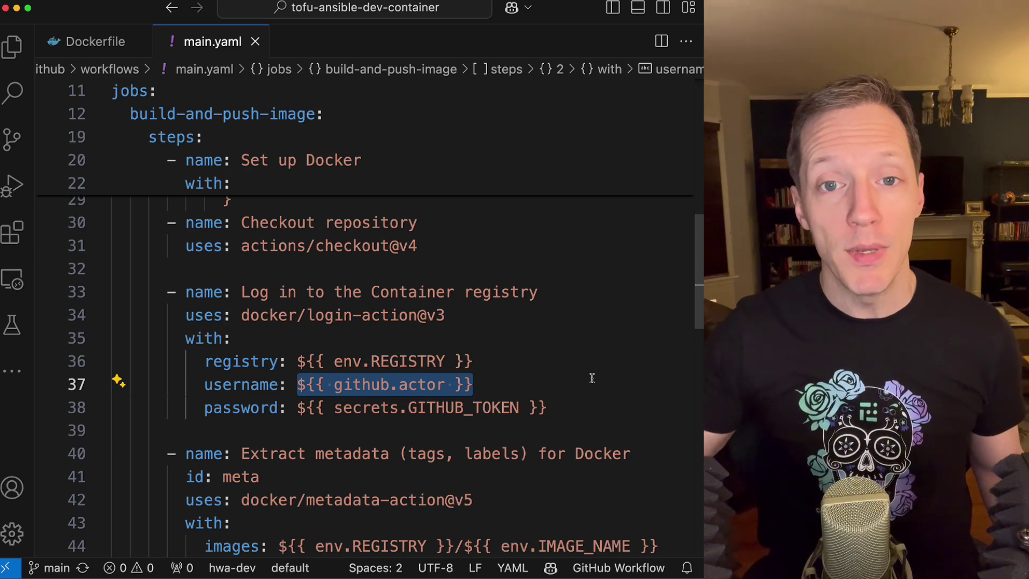
left_click_drag(297, 408, 551, 408)
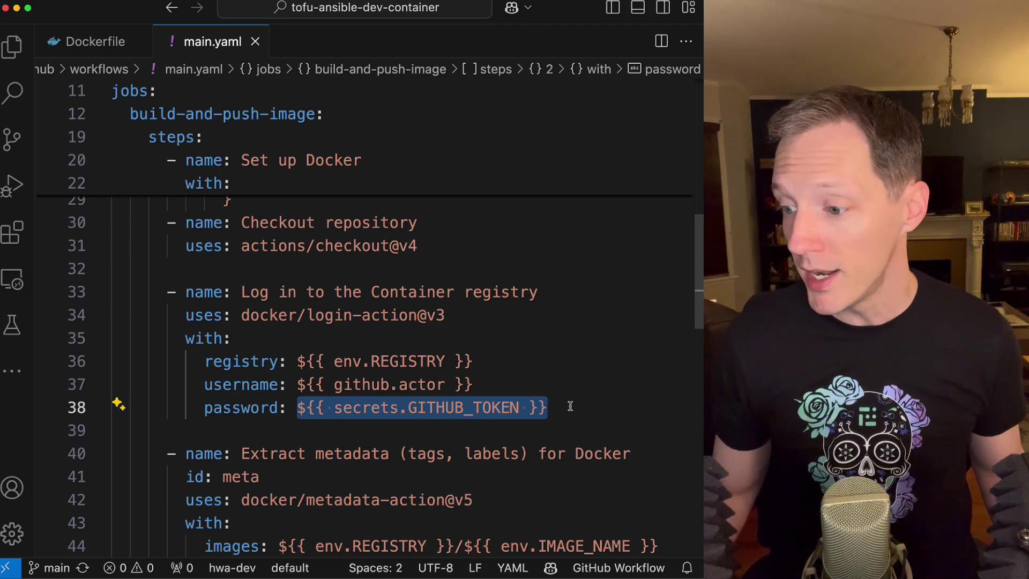
scroll(570, 406, "up", 3)
scroll(570, 407, "up", 3)
scroll(572, 414, "up", 3)
scroll(572, 413, "up", 3)
scroll(513, 439, "down", 1)
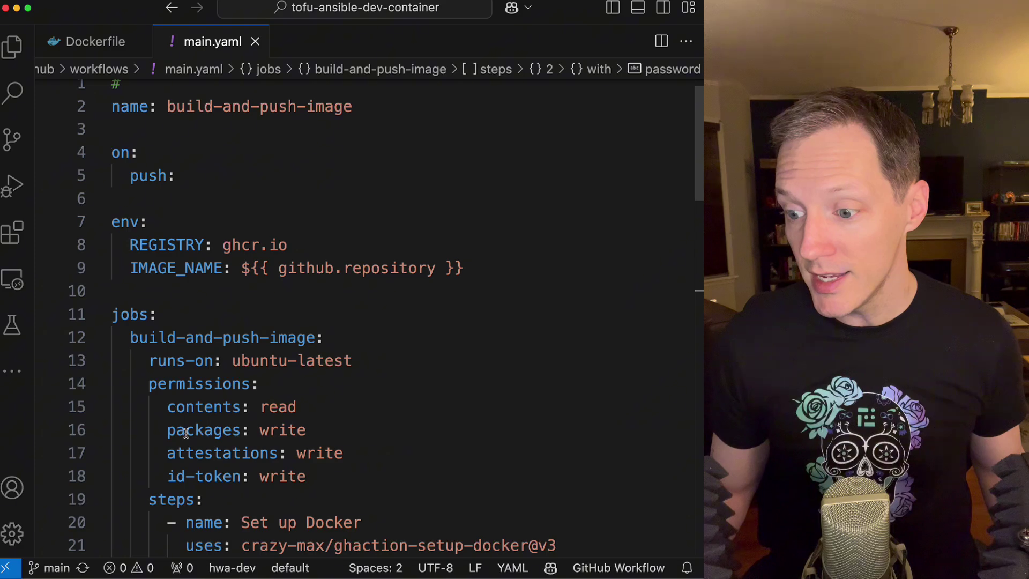
left_click_drag(166, 430, 338, 431)
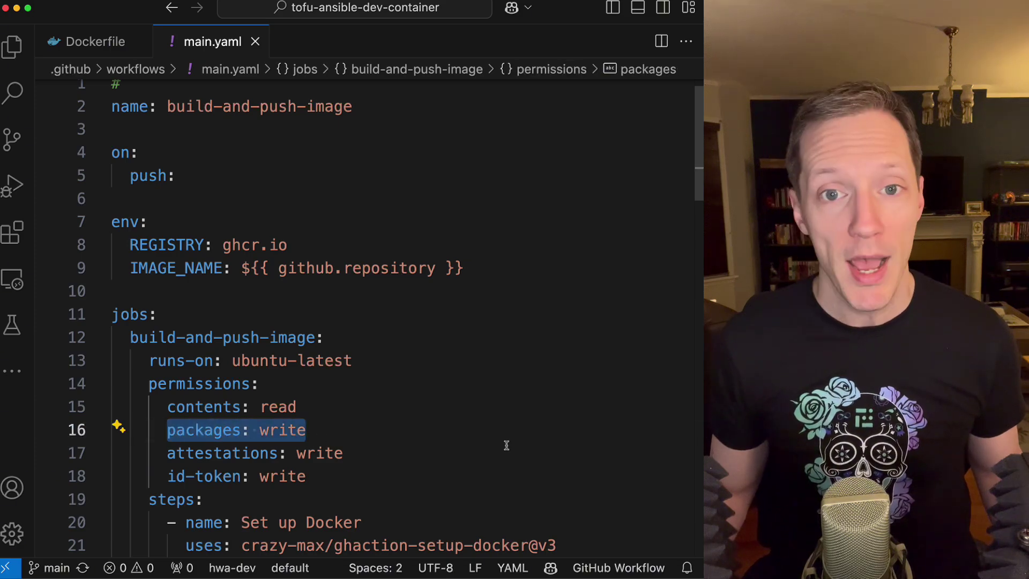
scroll(507, 445, "down", 3)
scroll(507, 444, "down", 3)
scroll(506, 445, "down", 4)
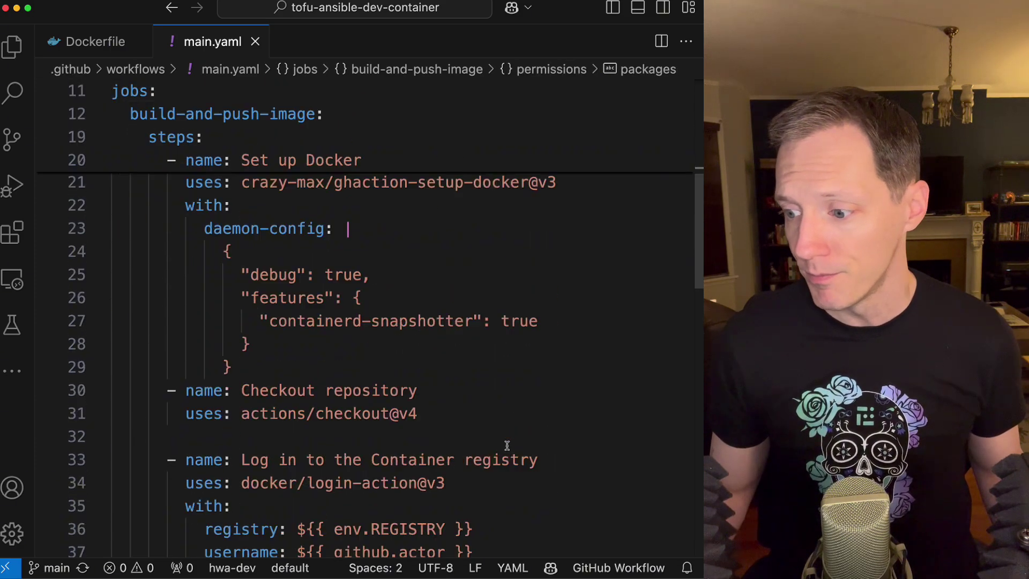
scroll(507, 444, "down", 3)
scroll(506, 445, "down", 3)
scroll(507, 445, "down", 2)
scroll(506, 444, "down", 1)
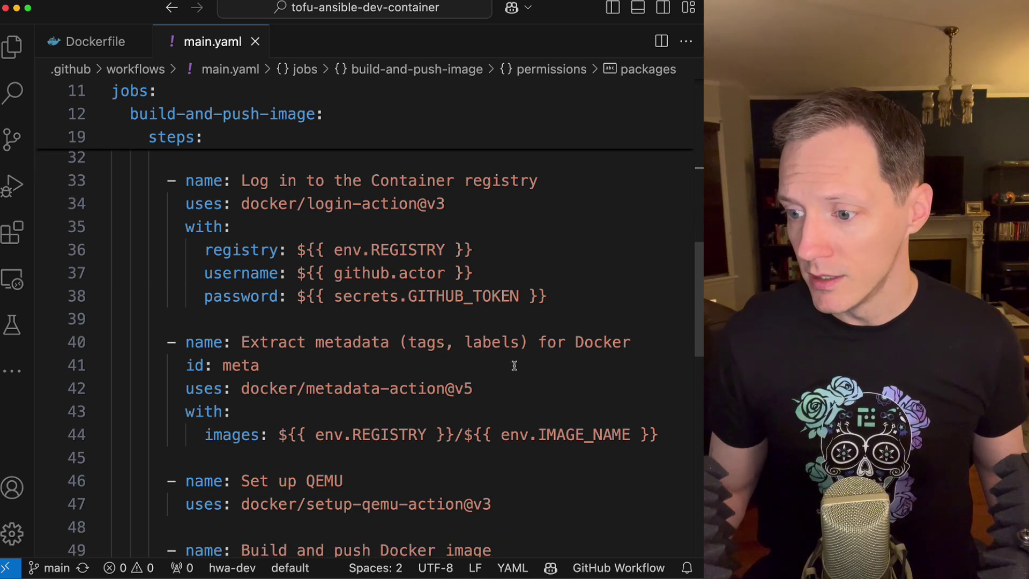
scroll(514, 366, "down", 3)
left_click_drag(73, 259, 79, 350)
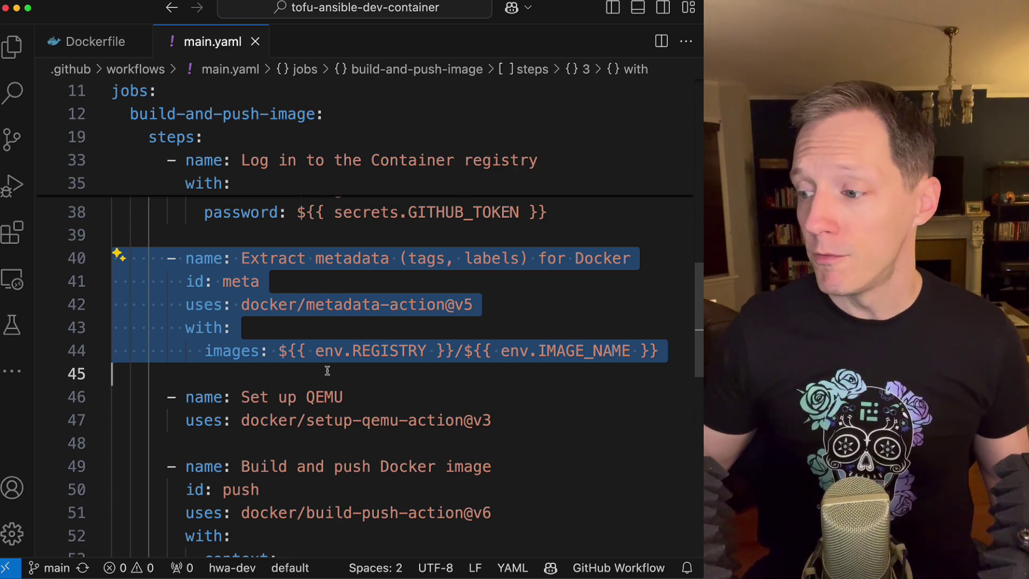
left_click(326, 371)
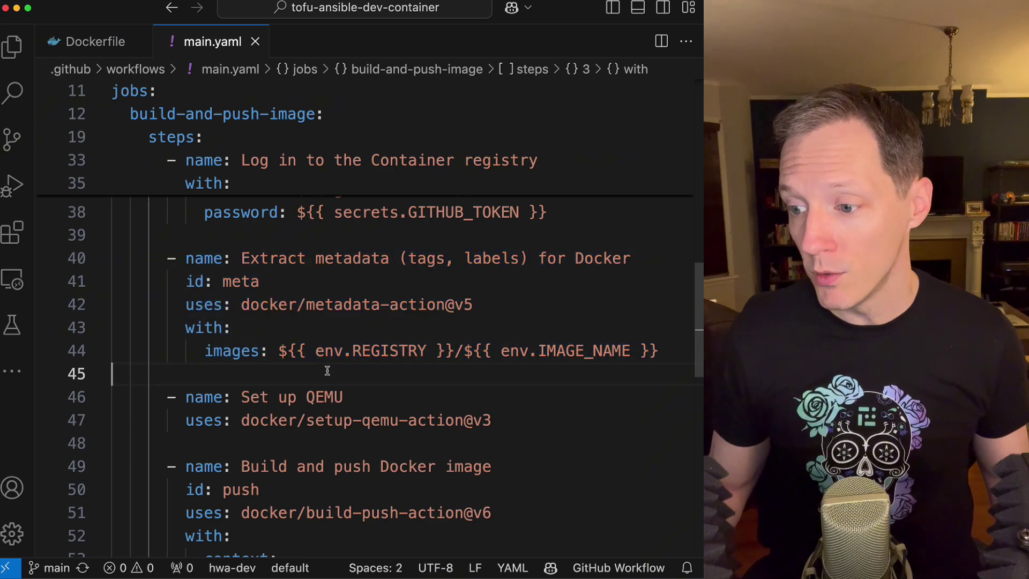
double_click(204, 351)
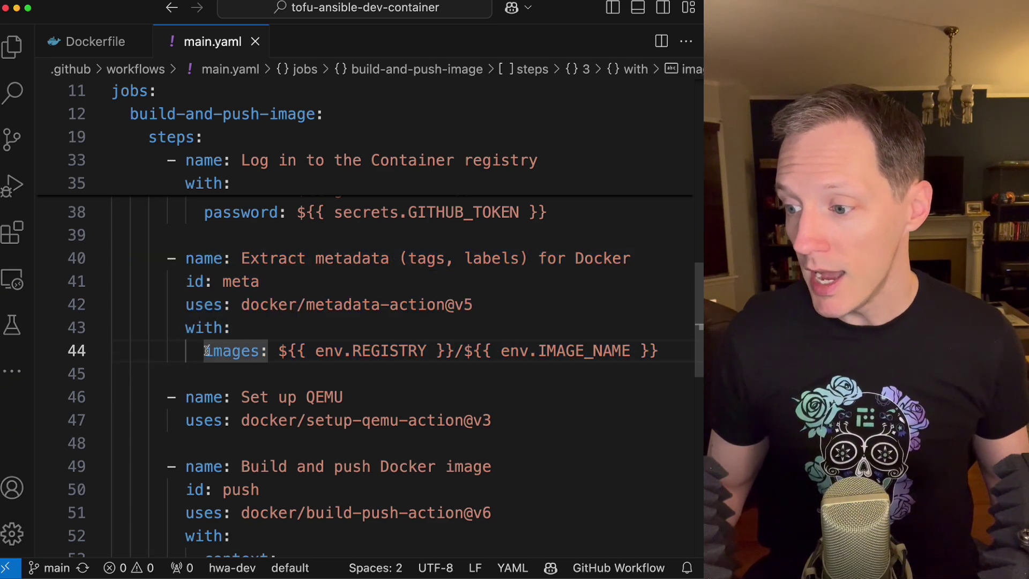
left_click_drag(279, 350, 659, 350)
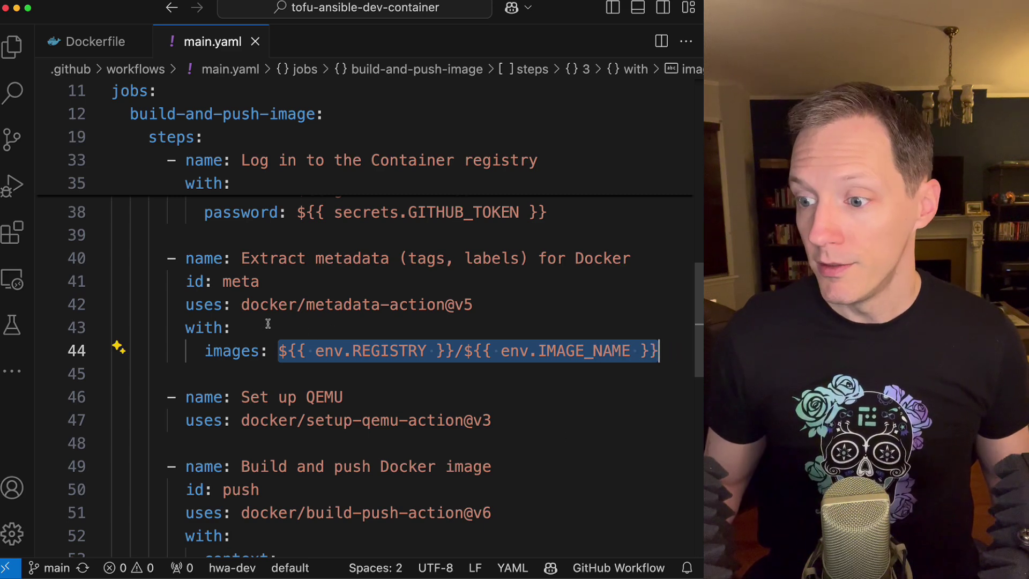
left_click_drag(241, 304, 400, 305)
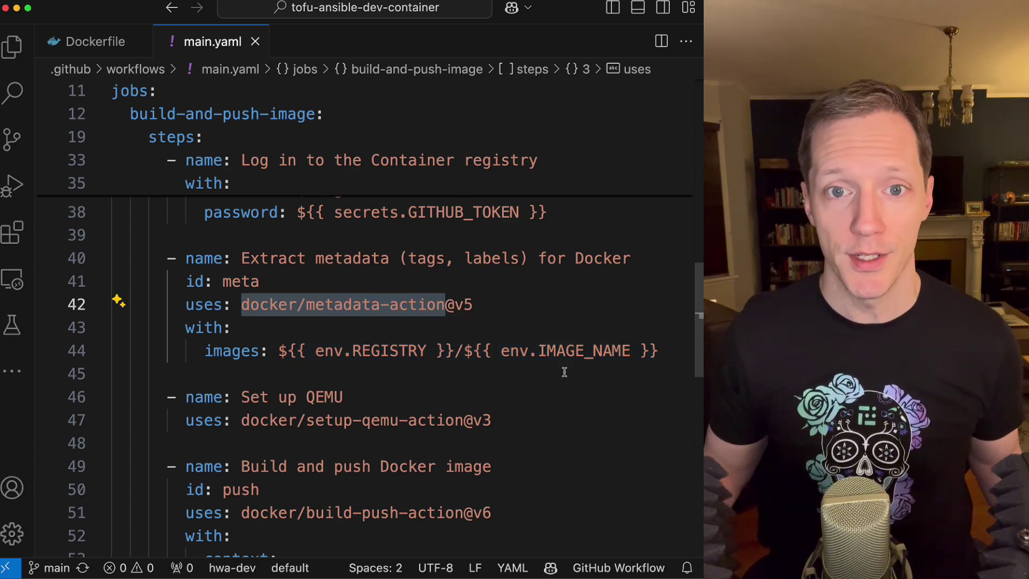
scroll(564, 372, "down", 2)
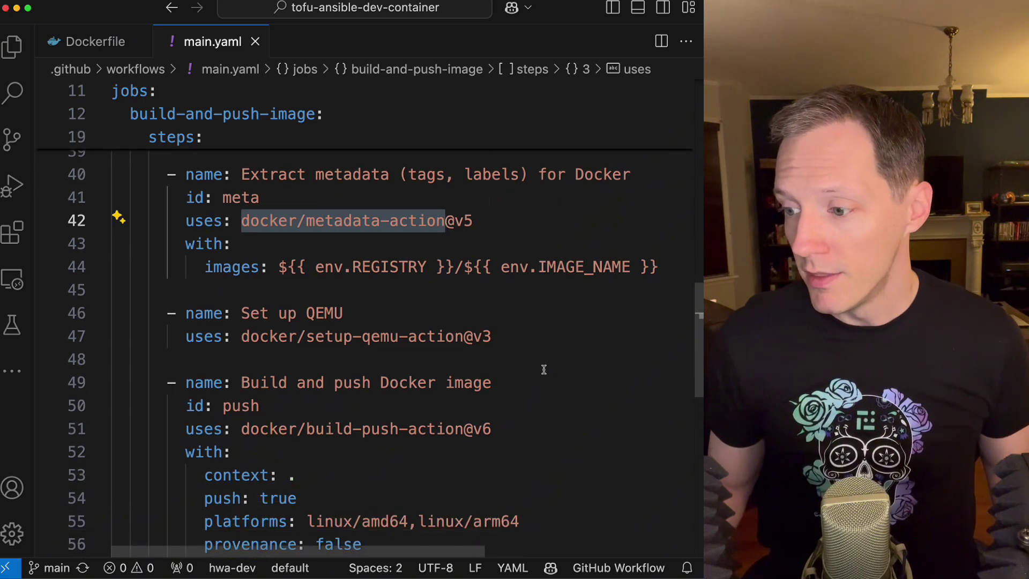
left_click(510, 332)
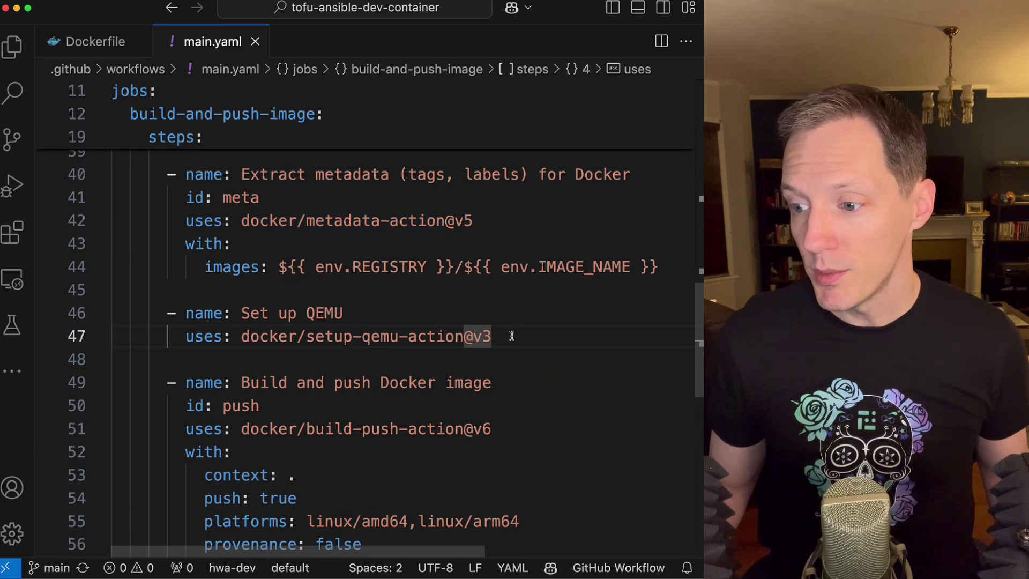
left_click_drag(509, 336, 117, 313)
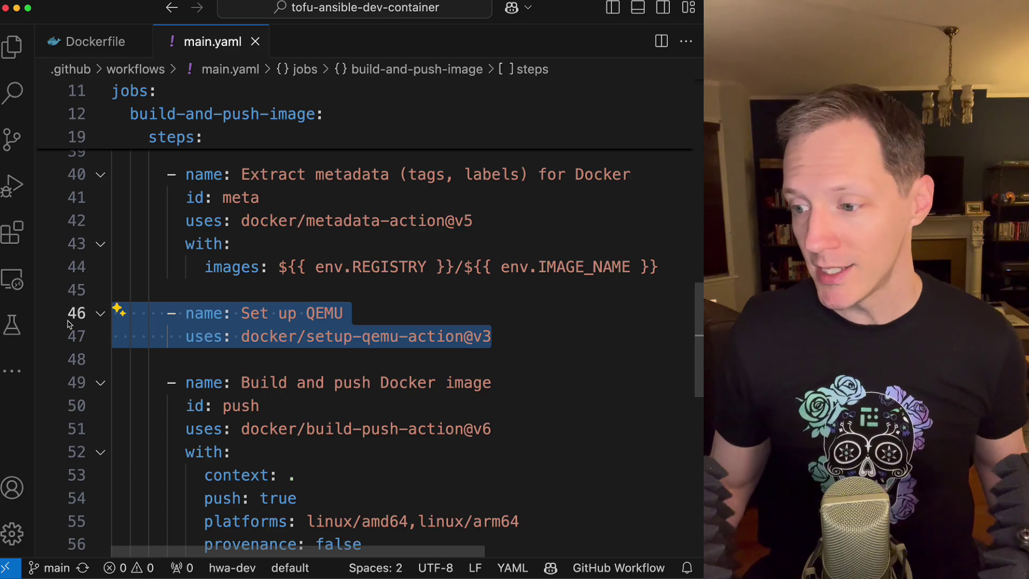
left_click(476, 357)
double_click(325, 313)
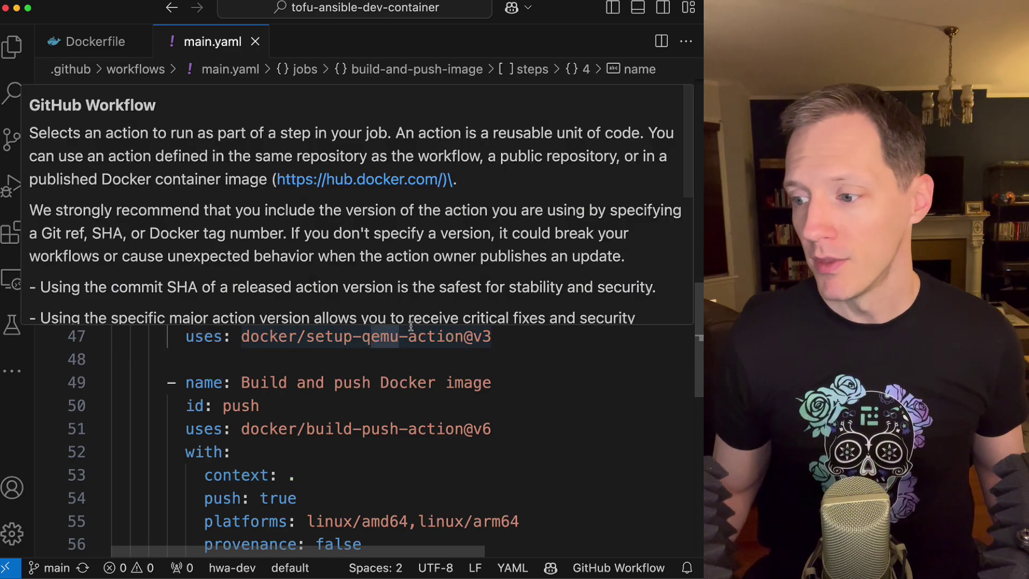
left_click(407, 336)
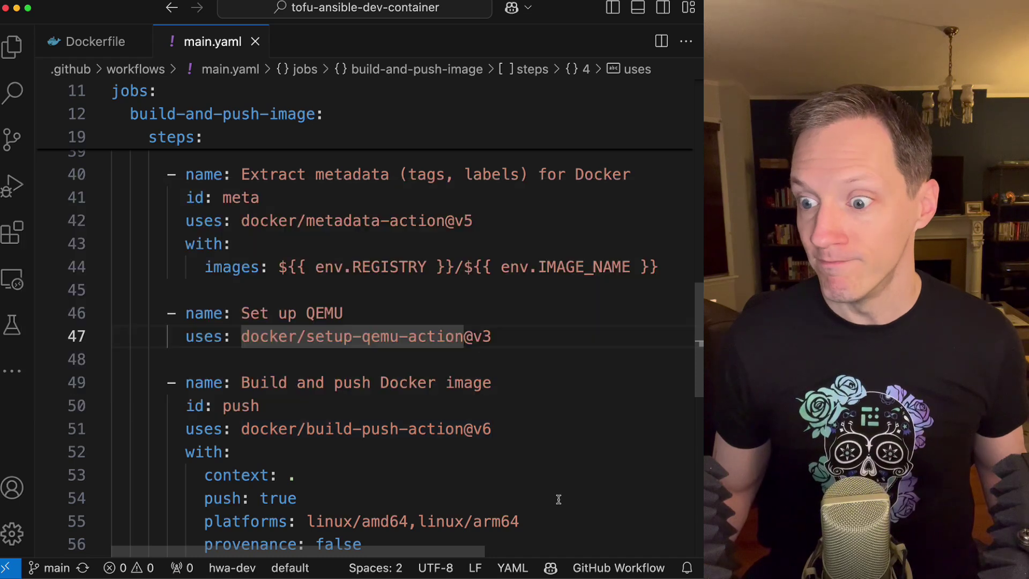
double_click(277, 498)
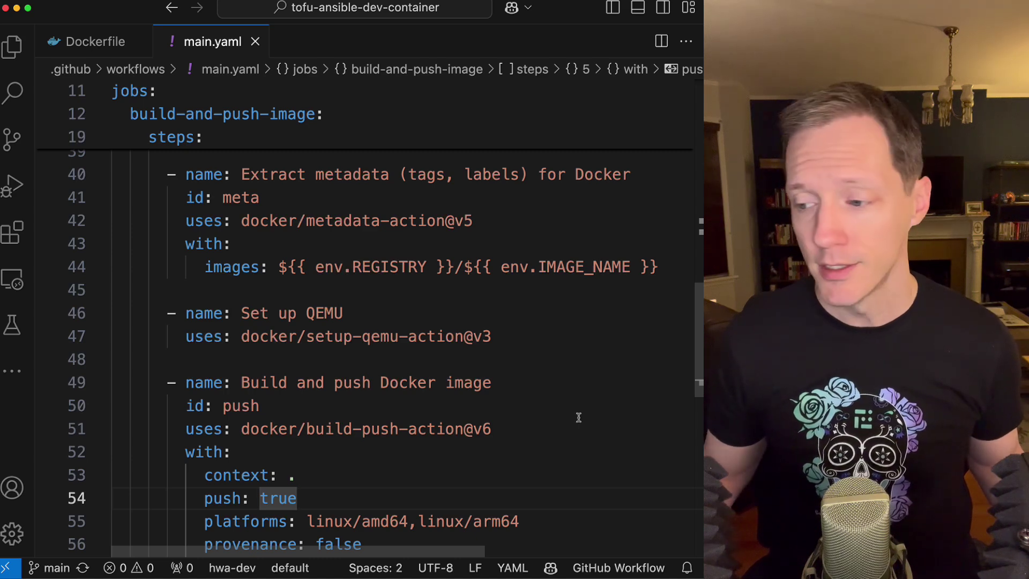
scroll(585, 416, "down", 3)
scroll(586, 415, "down", 3)
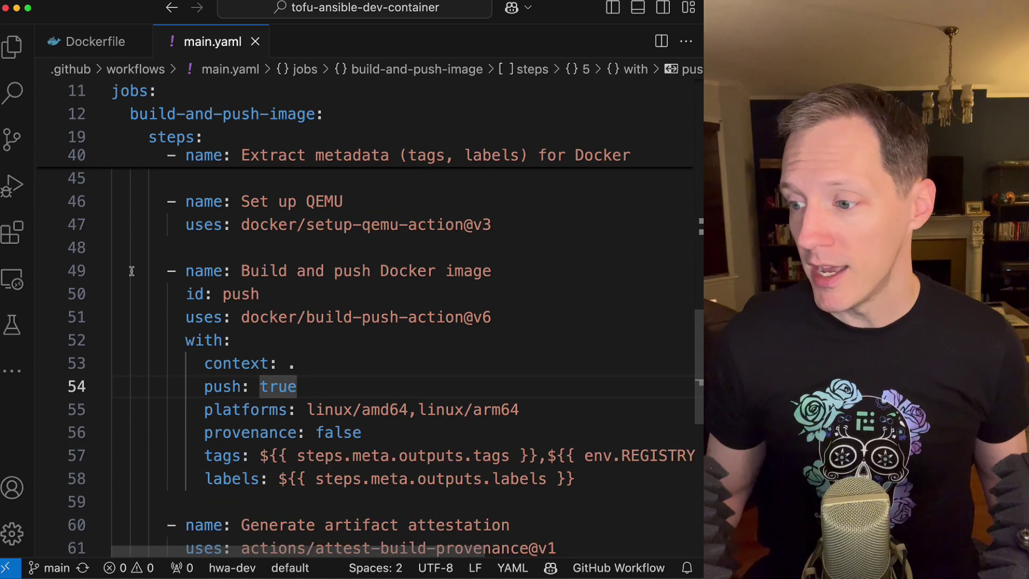
Review the build-push-action step: its context, push: true and amd64/arm64 platforms lines
left_click_drag(94, 273, 69, 499)
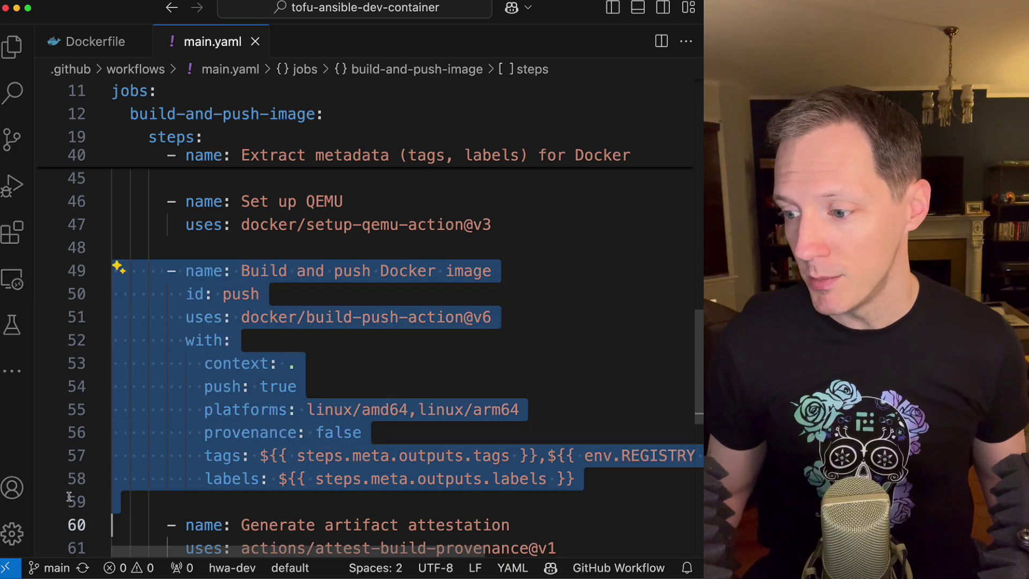
left_click(132, 322)
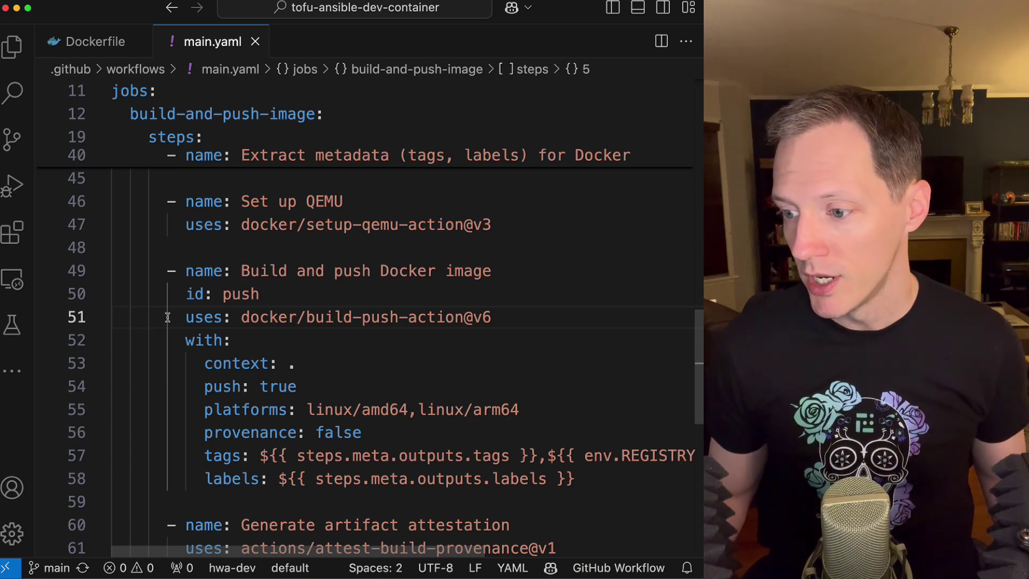
double_click(241, 317)
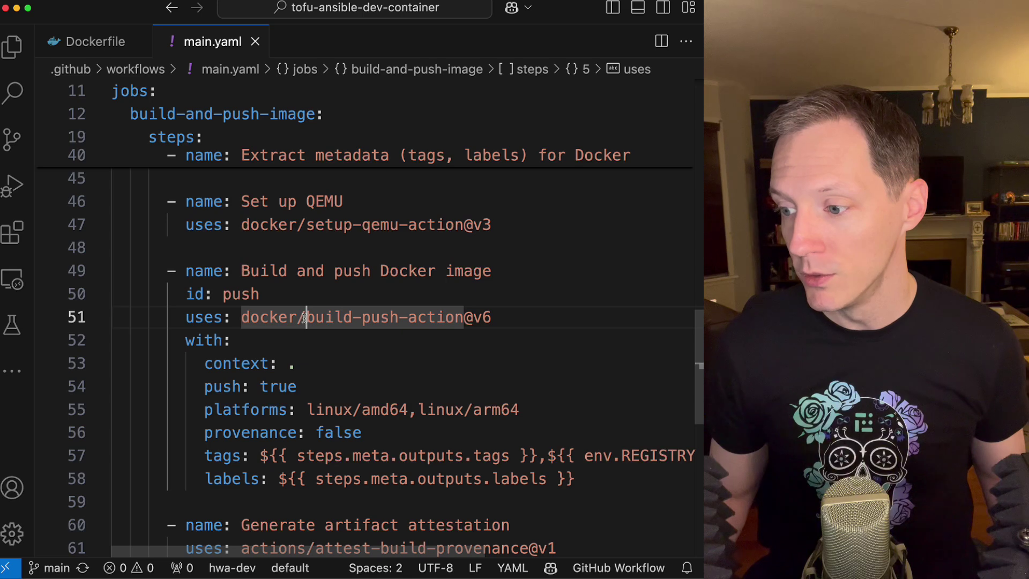
left_click_drag(300, 319, 457, 318)
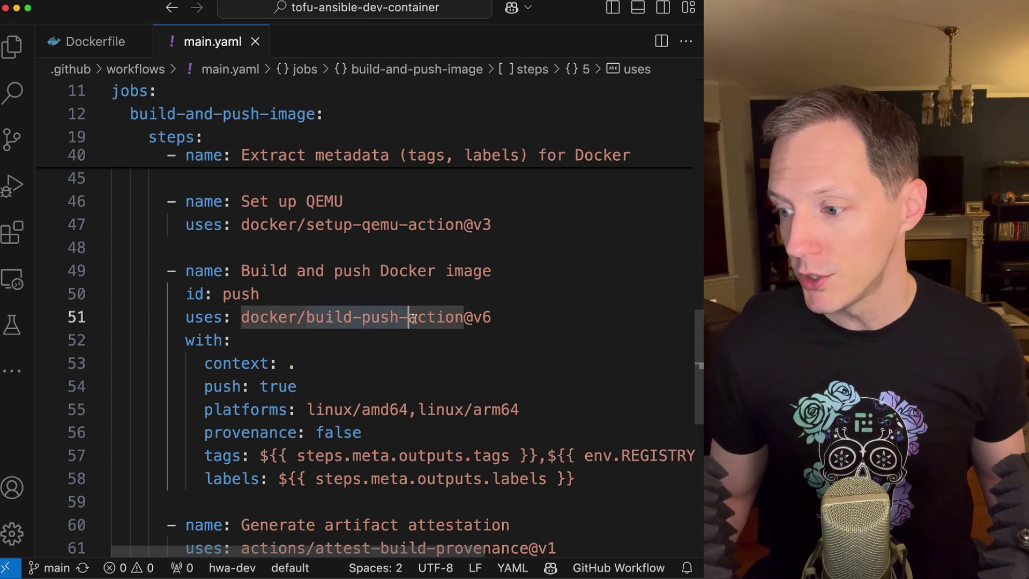
left_click(452, 341)
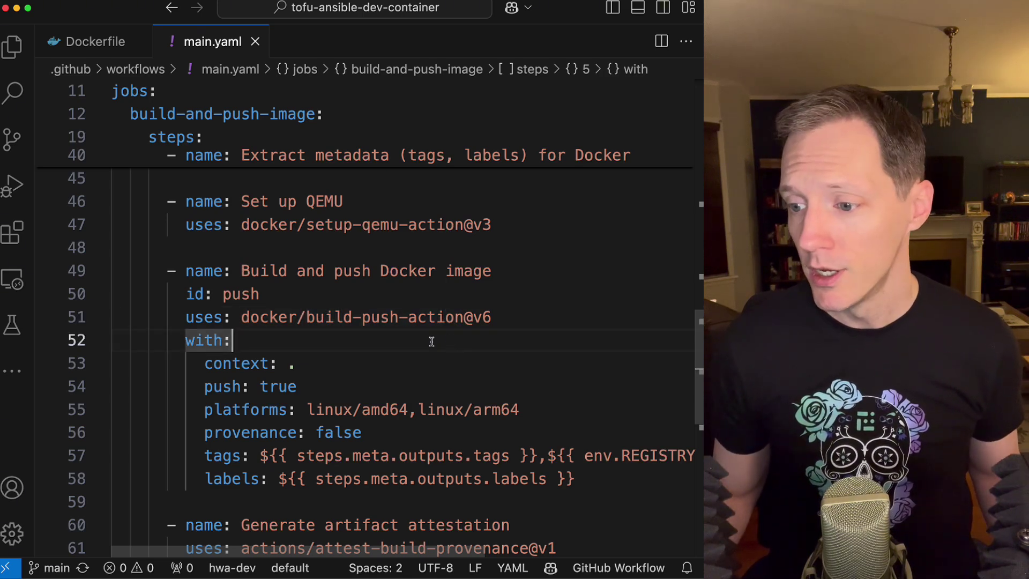
scroll(430, 342, "down", 2)
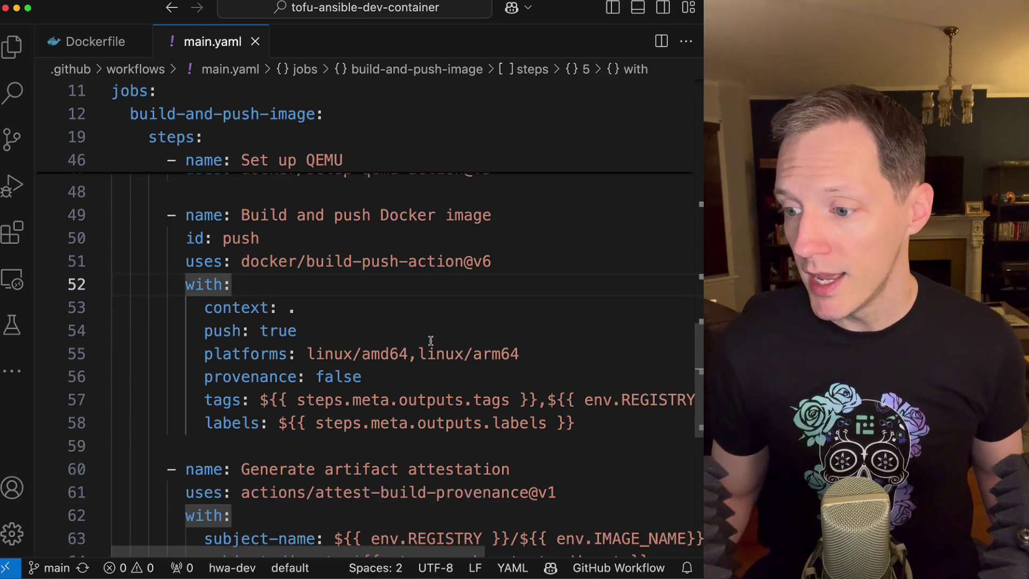
left_click(75, 308)
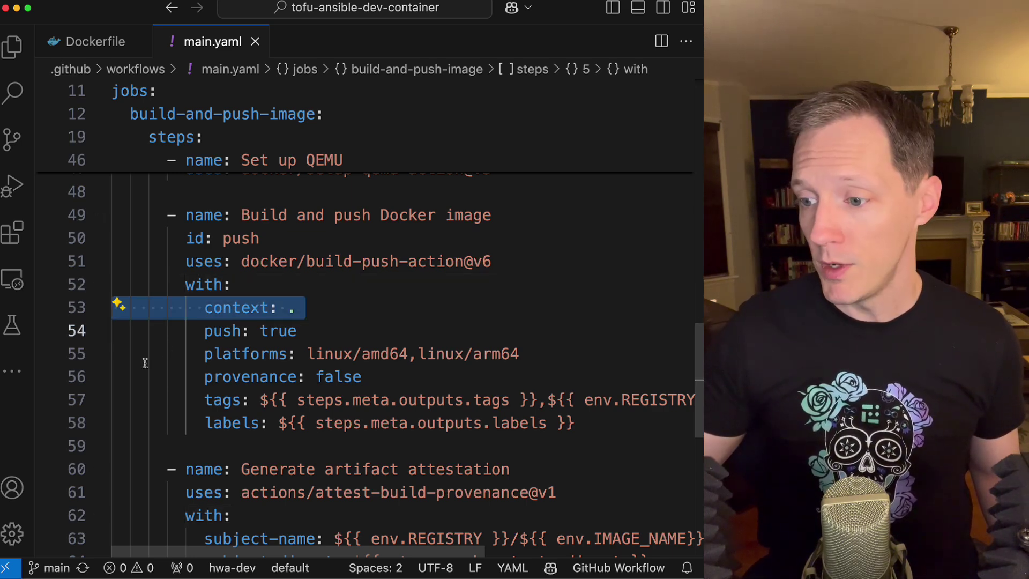
left_click(75, 331)
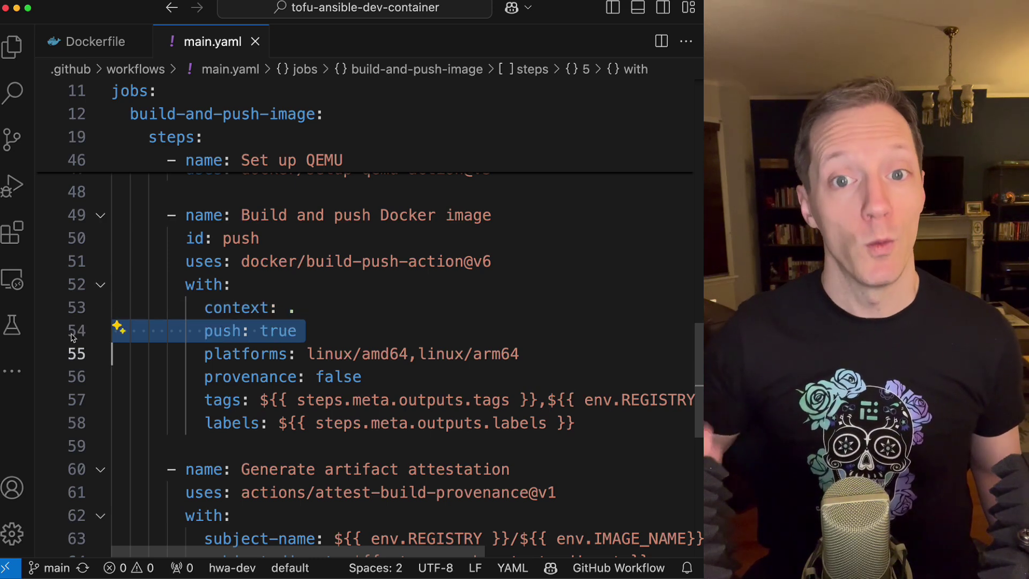
mouse_move(77, 354)
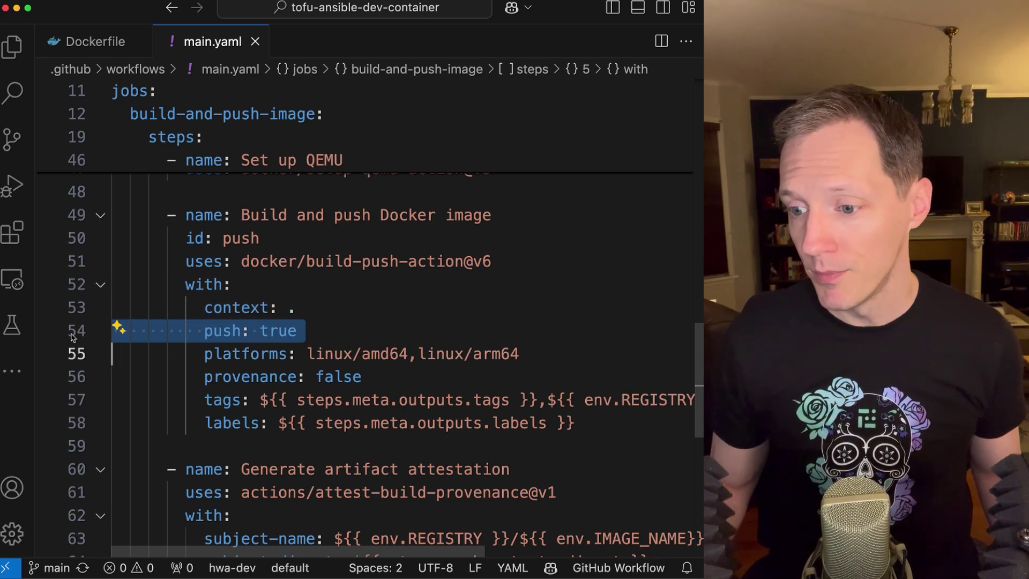
left_click(76, 354)
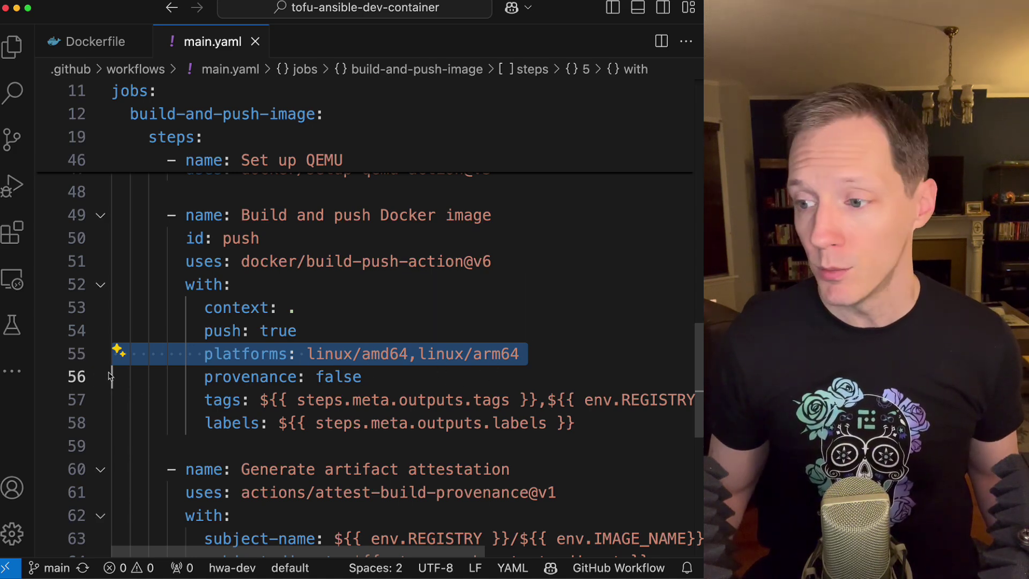
scroll(109, 376, "up", 2)
Select both lines of the Set up QEMU step for removal
left_click_drag(81, 200, 80, 219)
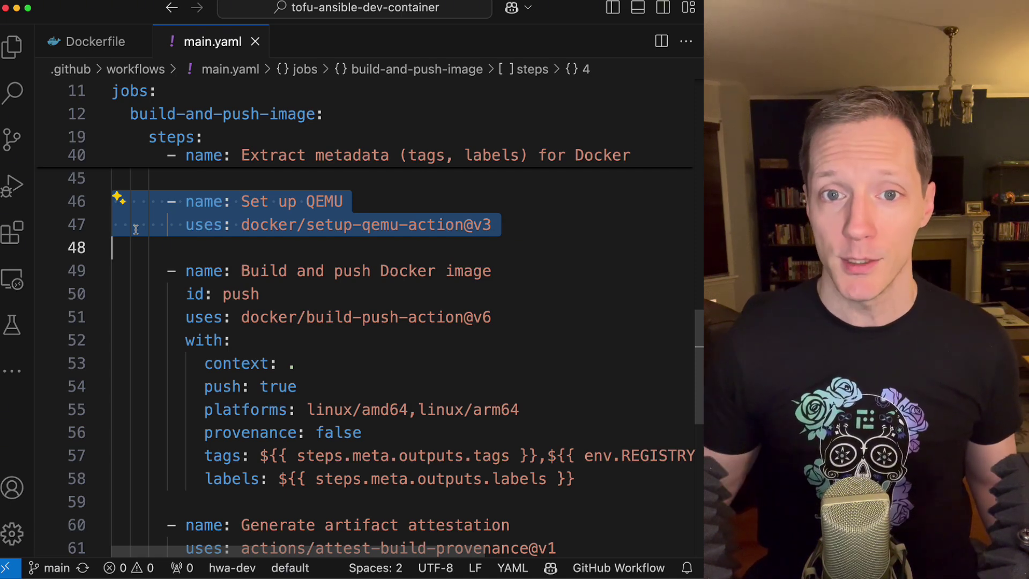
Delete the Set up QEMU step, then review the provenance: false and tags lines of the build step
key("BackSpace")
scroll(135, 231, "down", 2)
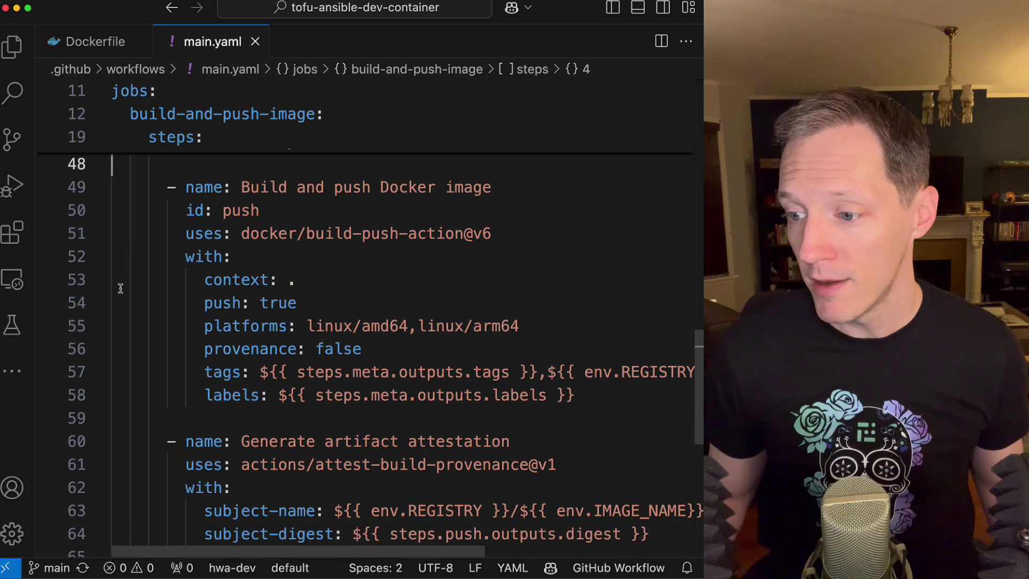
left_click(77, 326)
left_click(77, 348)
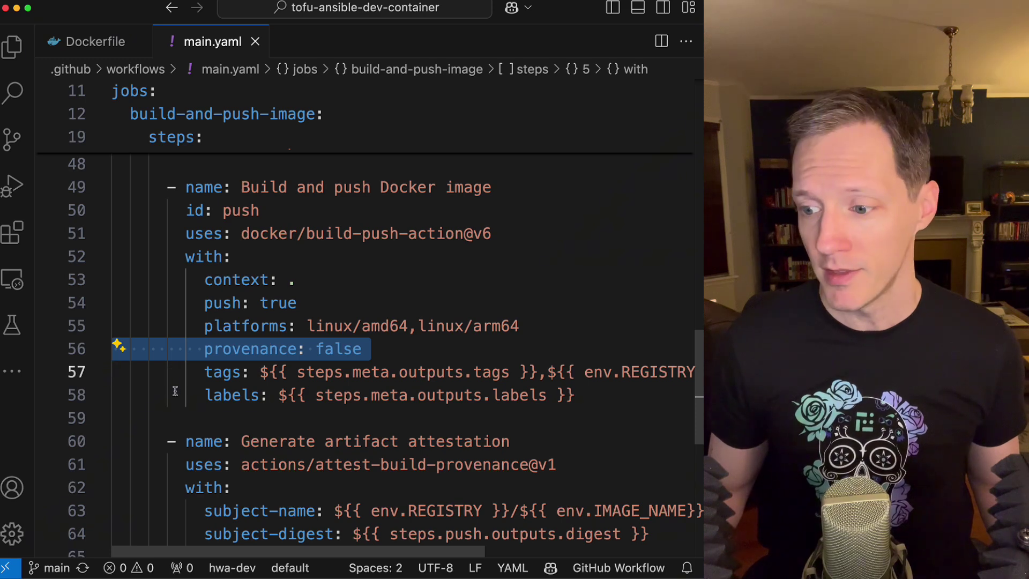
scroll(174, 391, "down", 1)
left_click(79, 346)
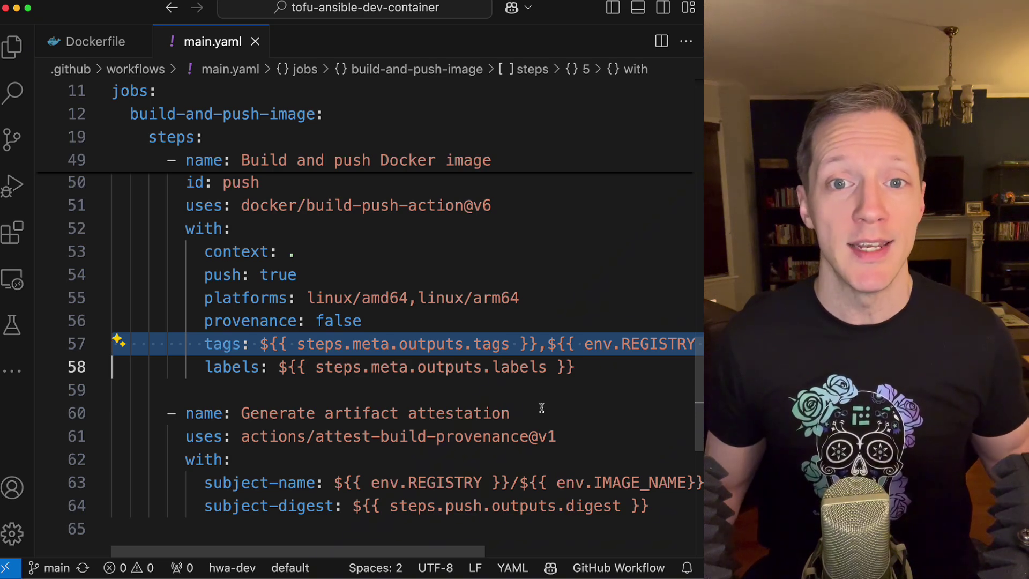
scroll(541, 408, "right", 5)
scroll(534, 410, "right", 5)
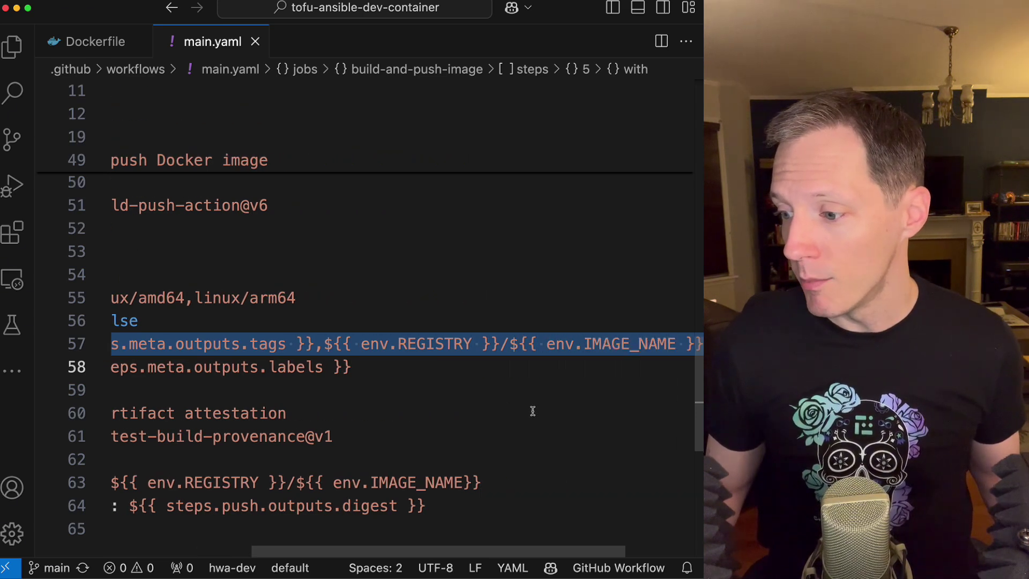
scroll(531, 411, "right", 5)
scroll(531, 410, "right", 5)
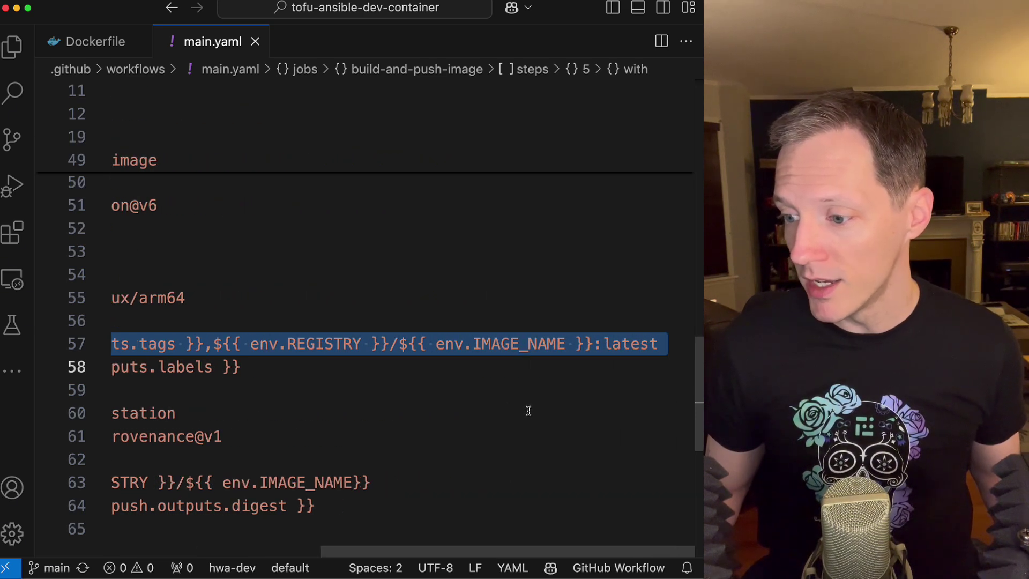
left_click(528, 411)
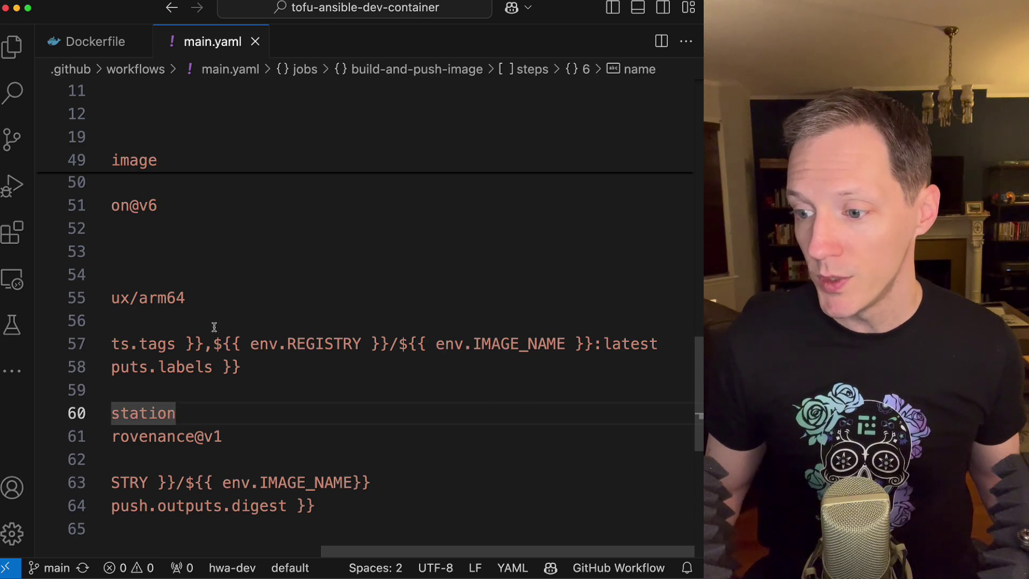
left_click_drag(213, 343, 389, 343)
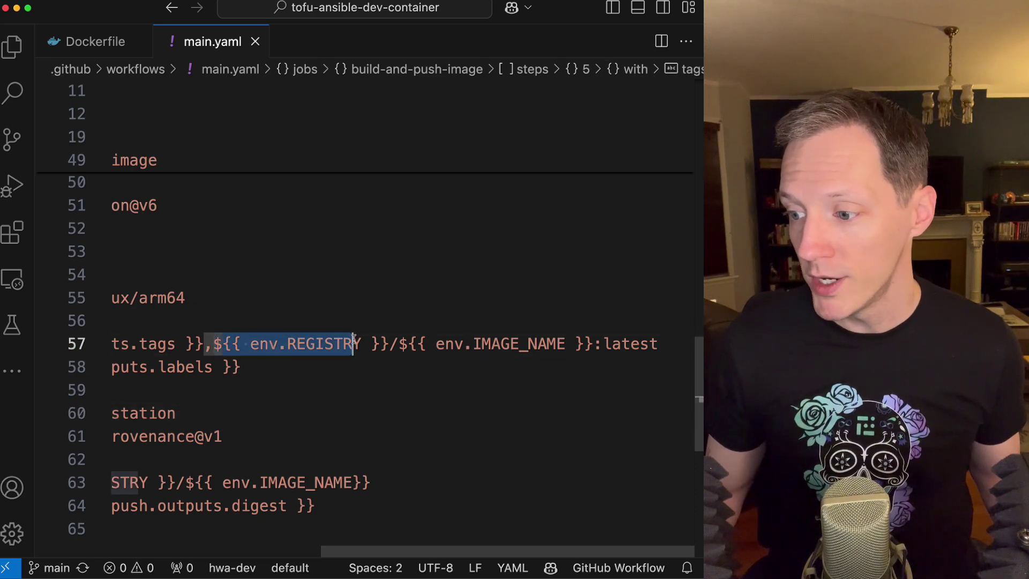
left_click(391, 344)
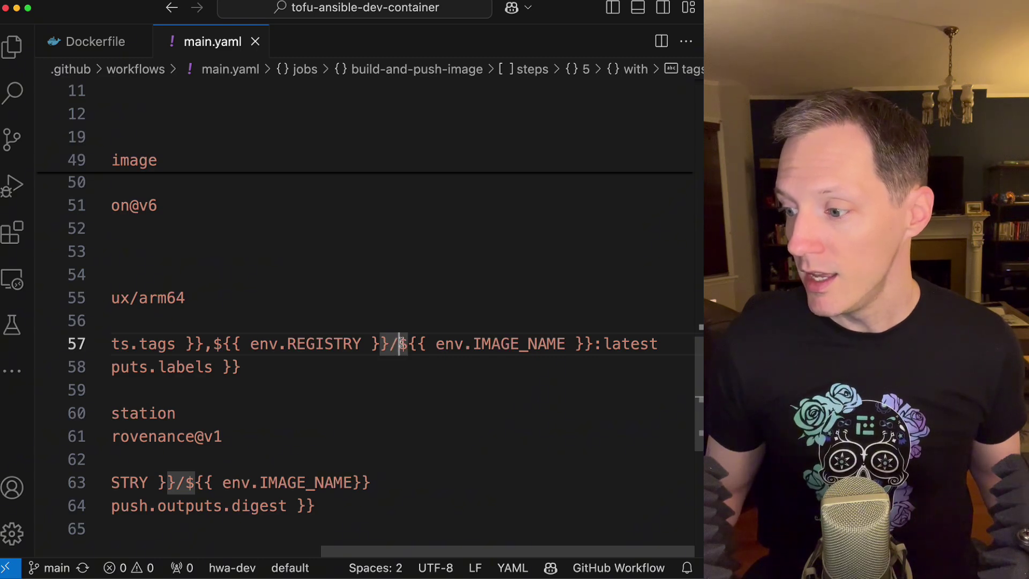
left_click_drag(400, 343, 594, 343)
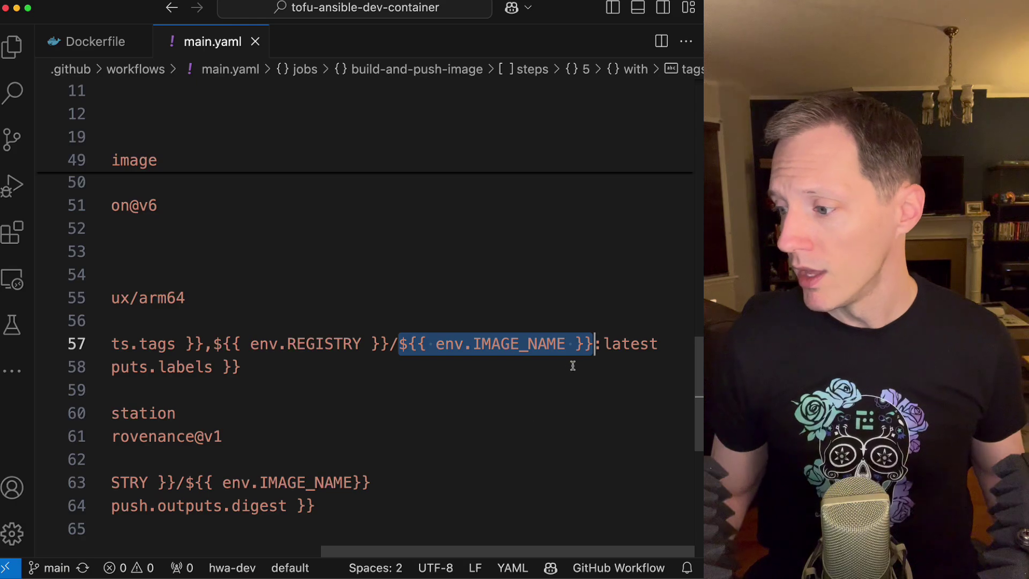
left_click(594, 344)
left_click_drag(595, 343, 658, 342)
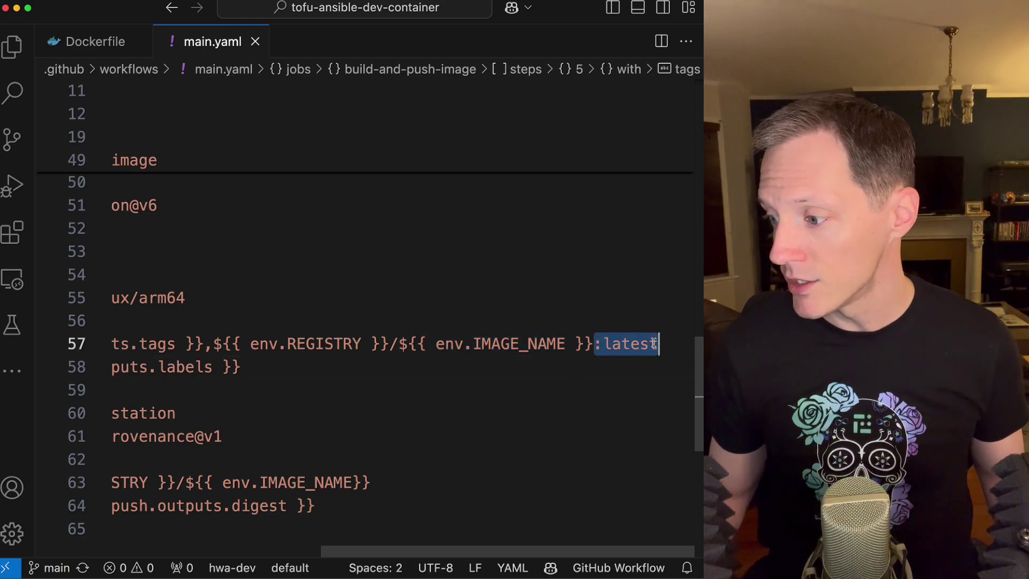
left_click(440, 389)
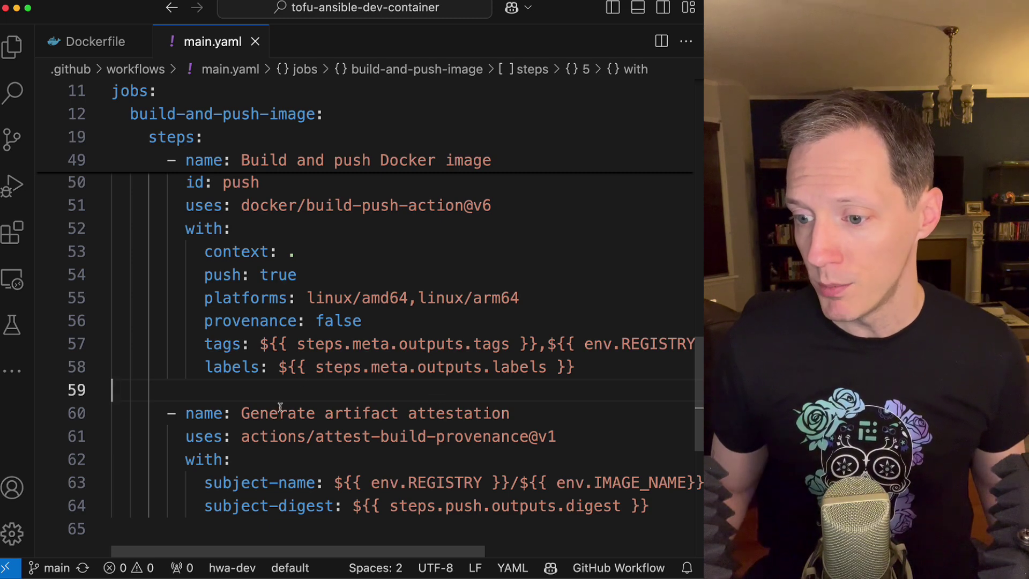
left_click(81, 367)
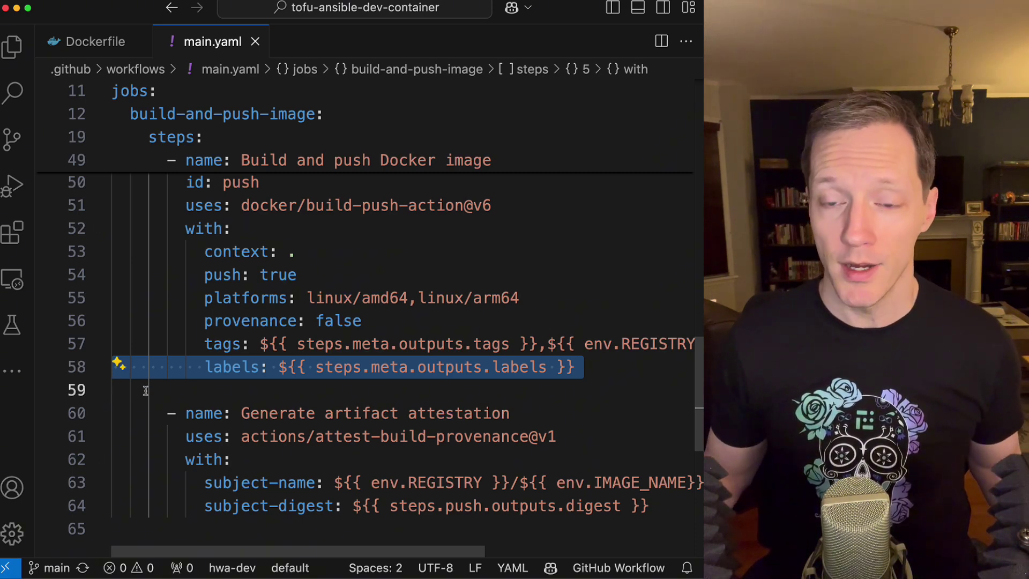
scroll(146, 390, "down", 1)
scroll(171, 386, "down", 2)
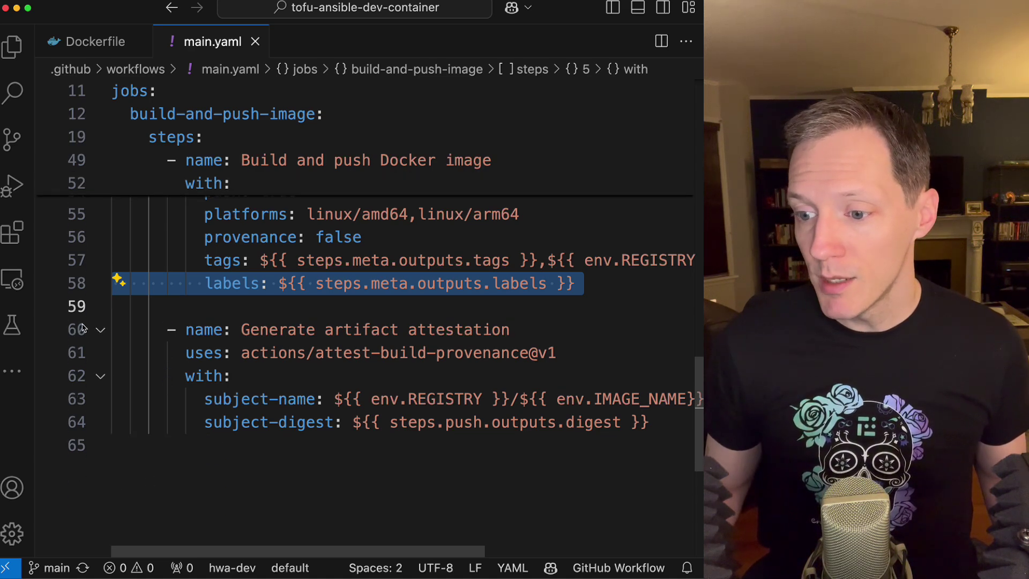
left_click_drag(81, 329, 81, 435)
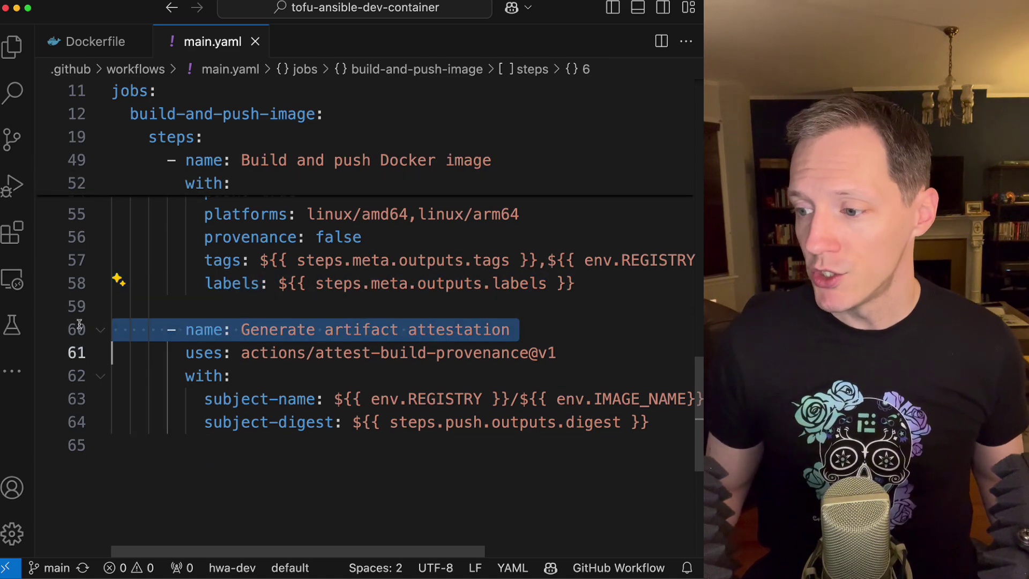
left_click(140, 468)
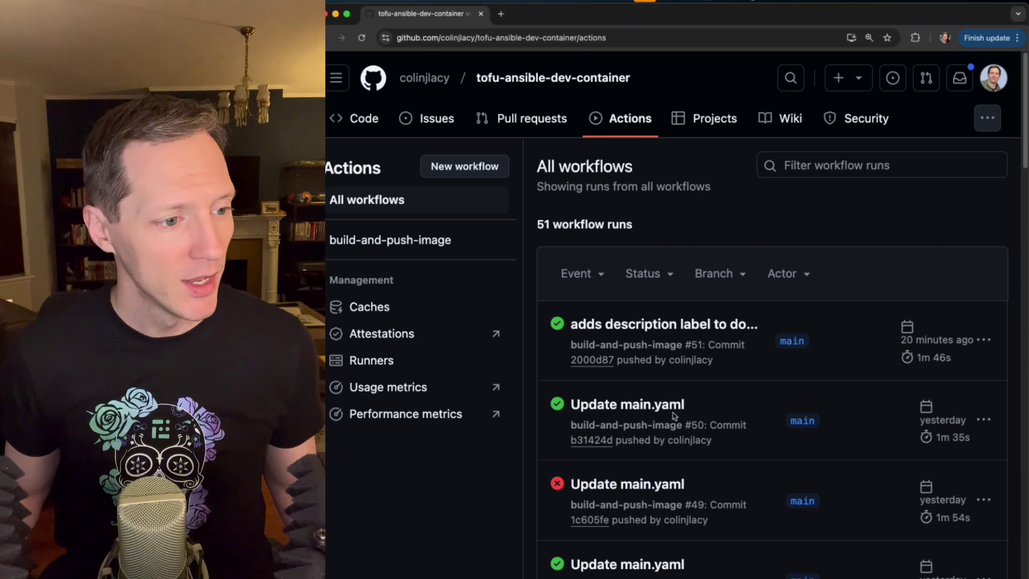
Open workflow run #51 and its build-and-push-image job step logs
left_click(697, 326)
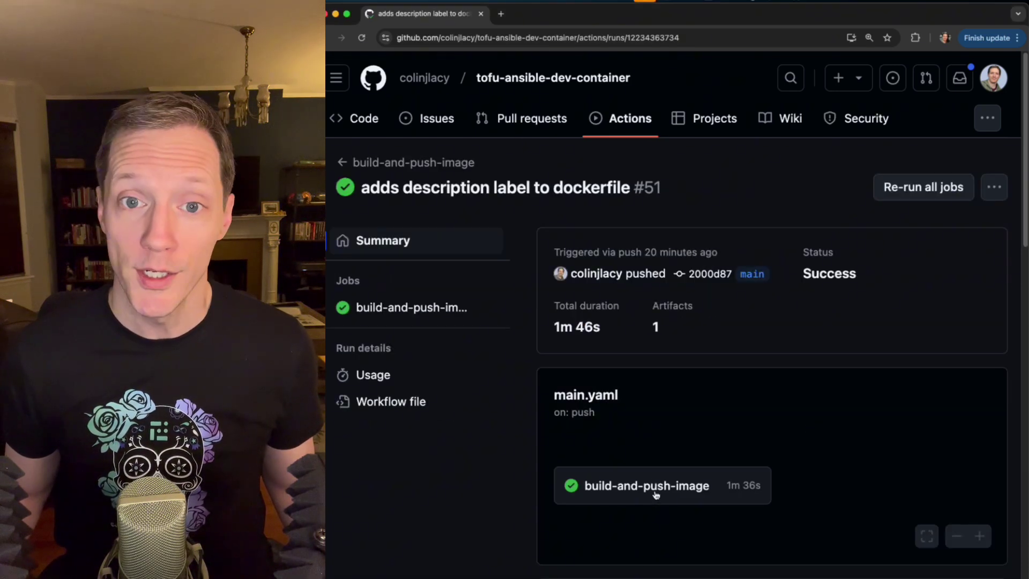
left_click(656, 490)
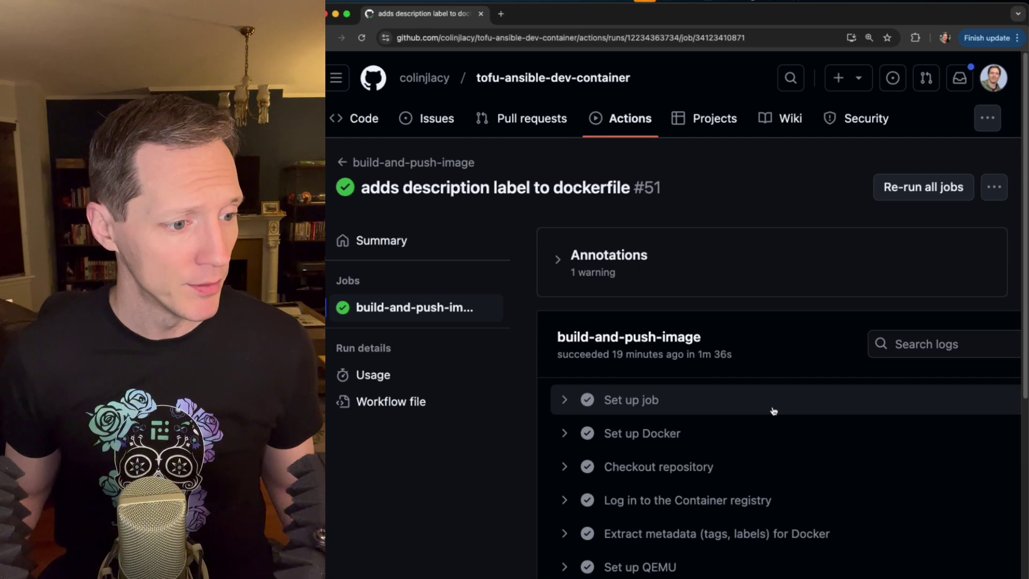
scroll(772, 410, "down", 3)
scroll(773, 411, "down", 3)
scroll(773, 411, "down", 3)
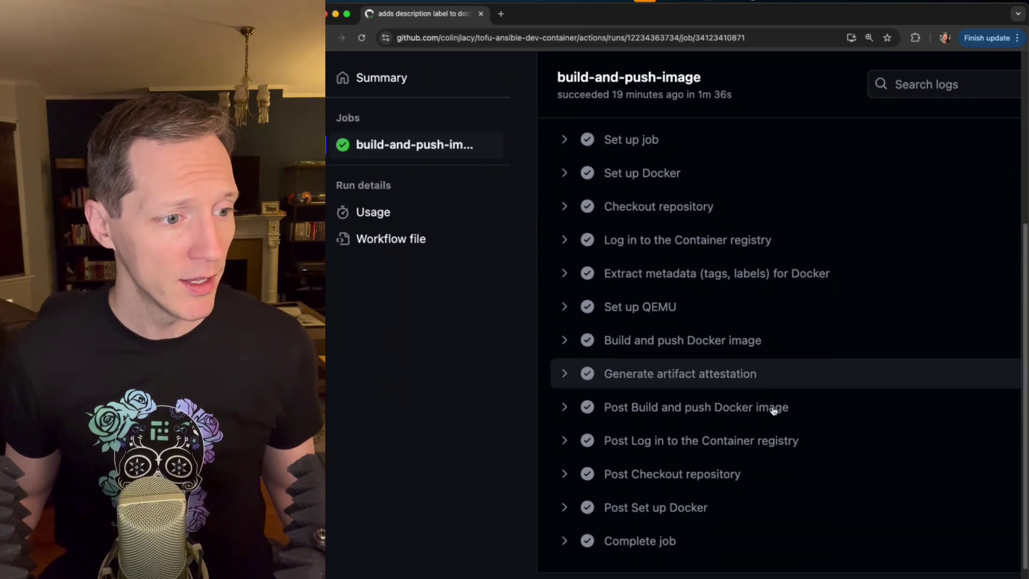
scroll(773, 411, "up", 5)
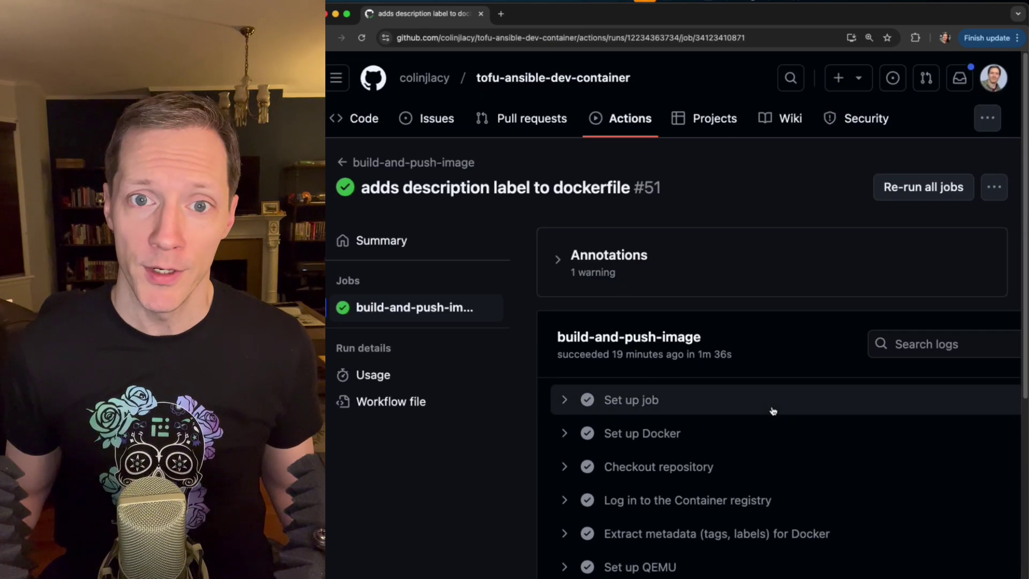
Go to the owner's profile Packages and open the tofu-ansible-dev-container package
left_click(425, 78)
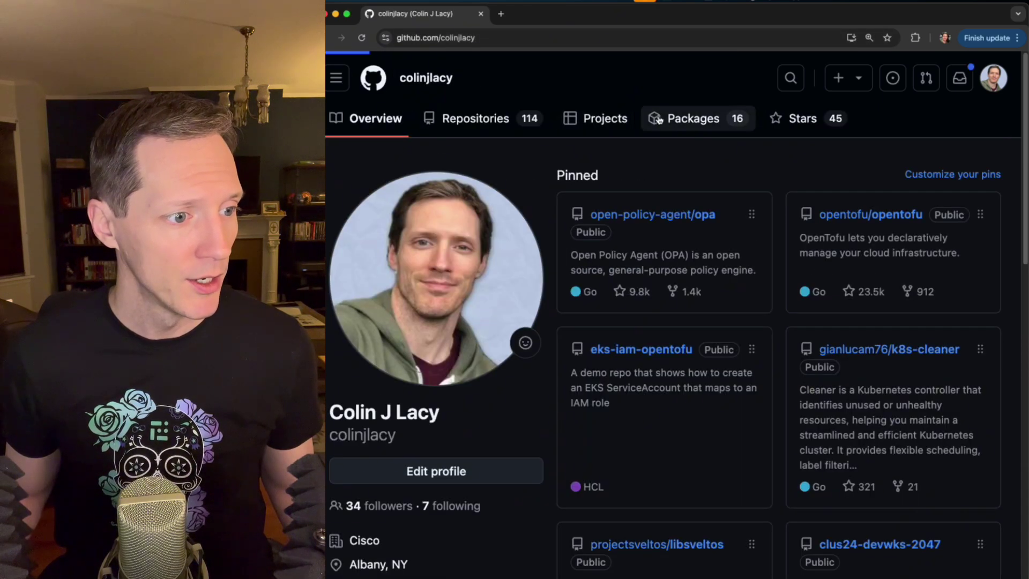
left_click(658, 120)
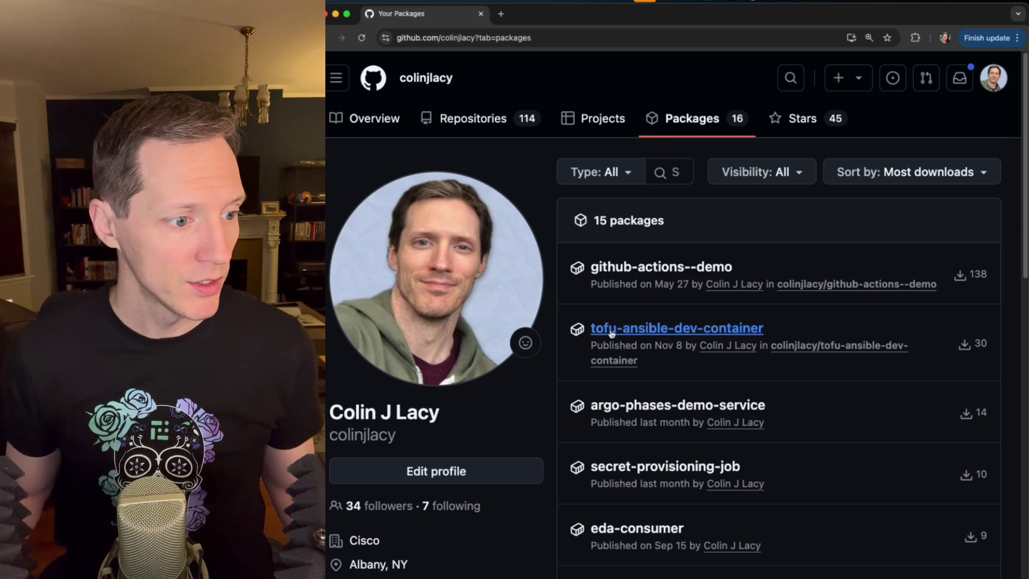
left_click(685, 331)
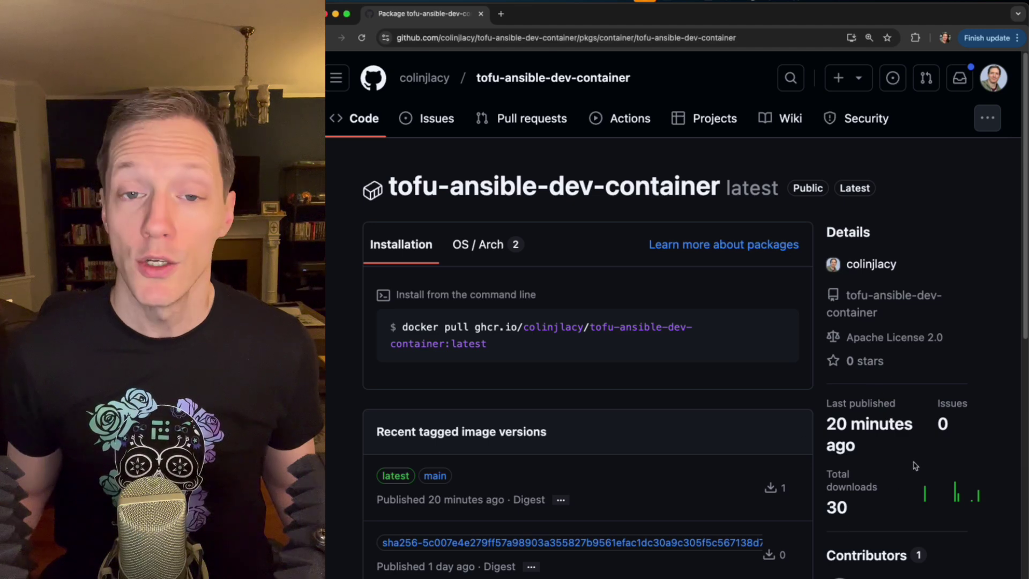
scroll(563, 322, "down", 1)
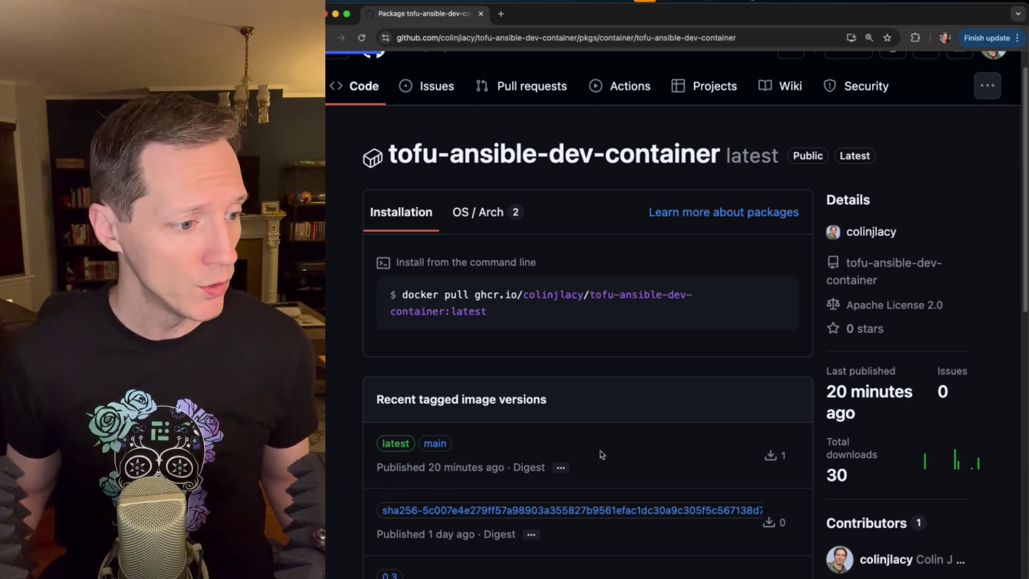
Open the main-tagged image version and its OS / Arch list showing linux/amd64 and linux/arm64
left_click(435, 443)
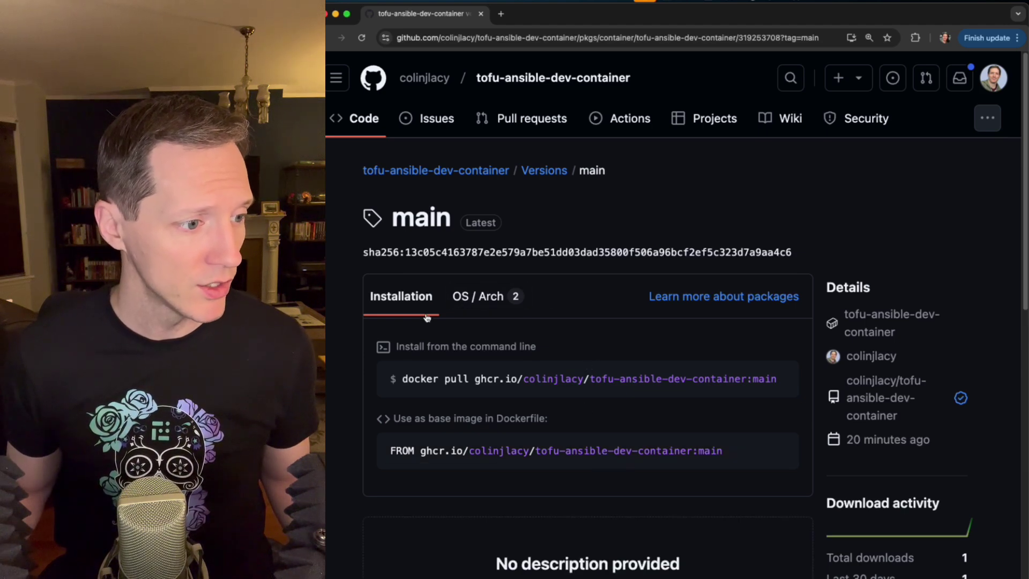
left_click(478, 296)
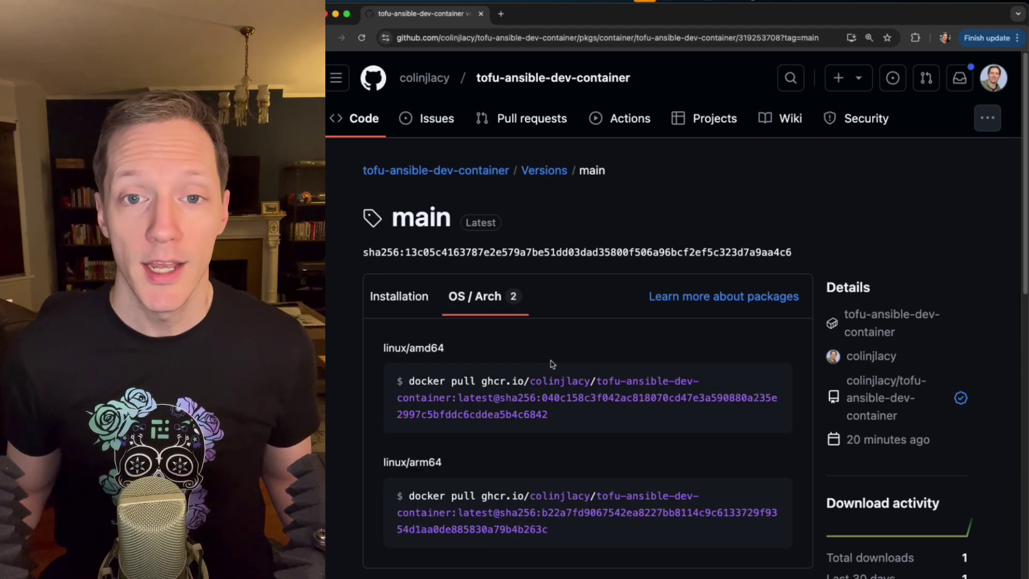